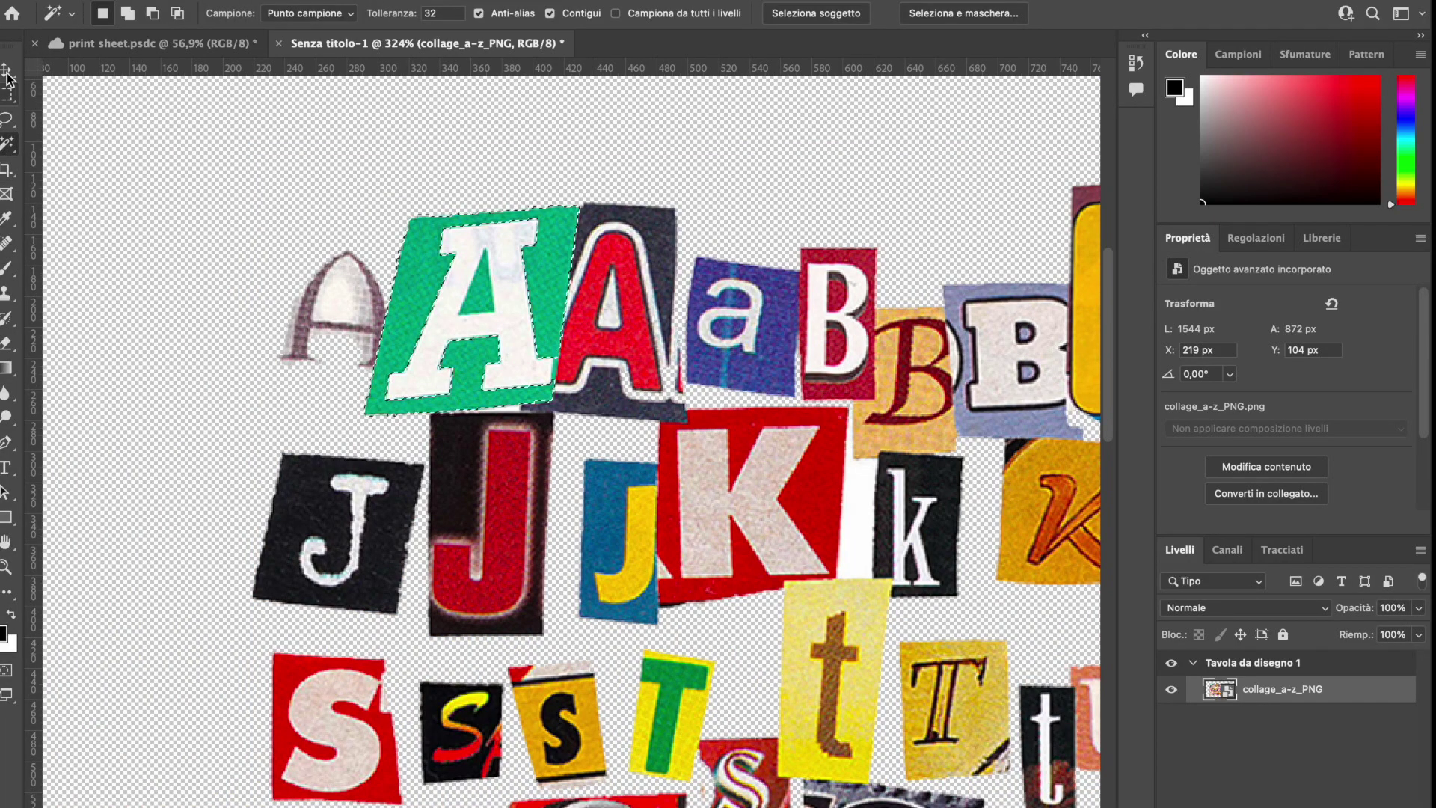
- Switch to Quick Selection and copy the cut-out m onto its own layer
right_click(8, 144)
left_click(82, 165)
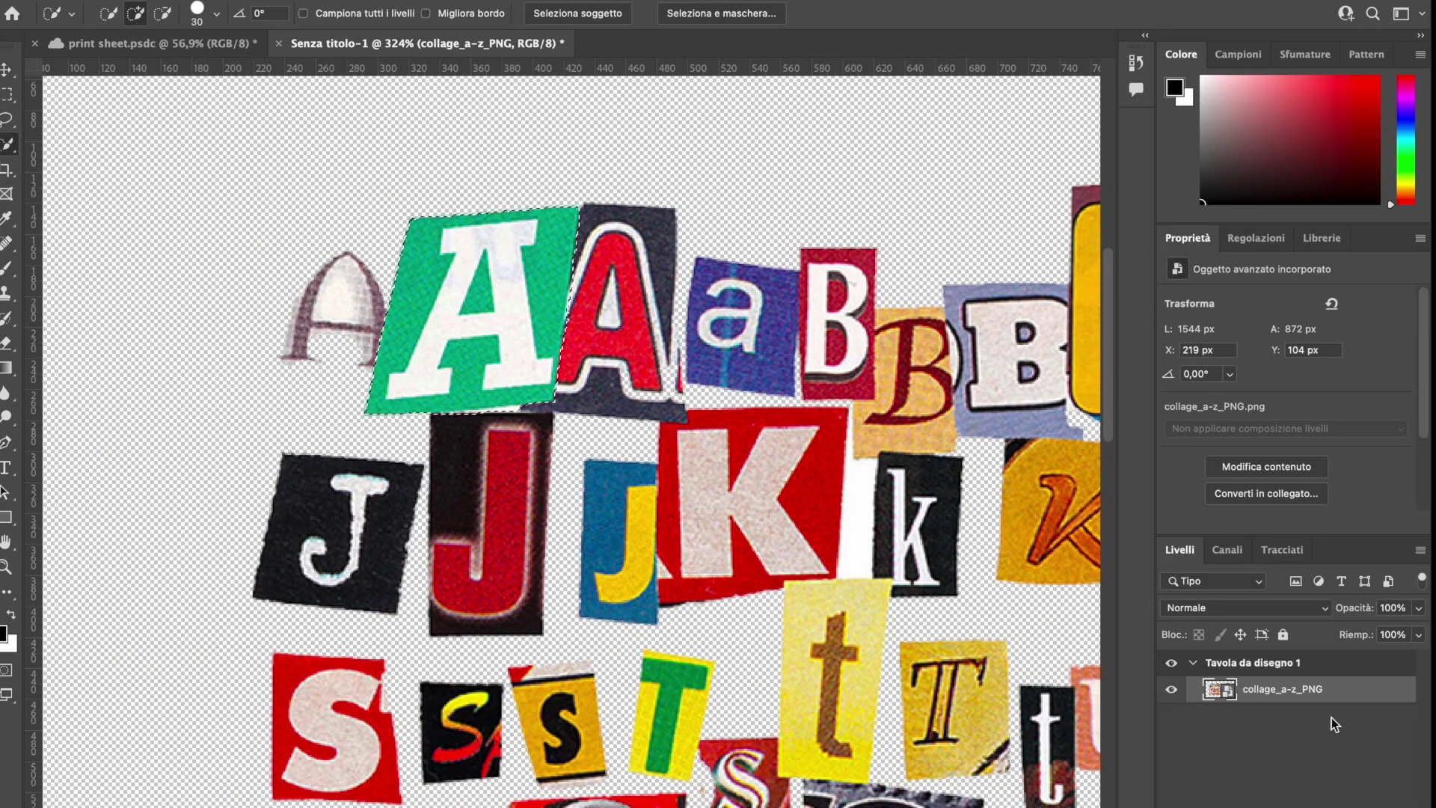
scroll(706, 173, "down", 5)
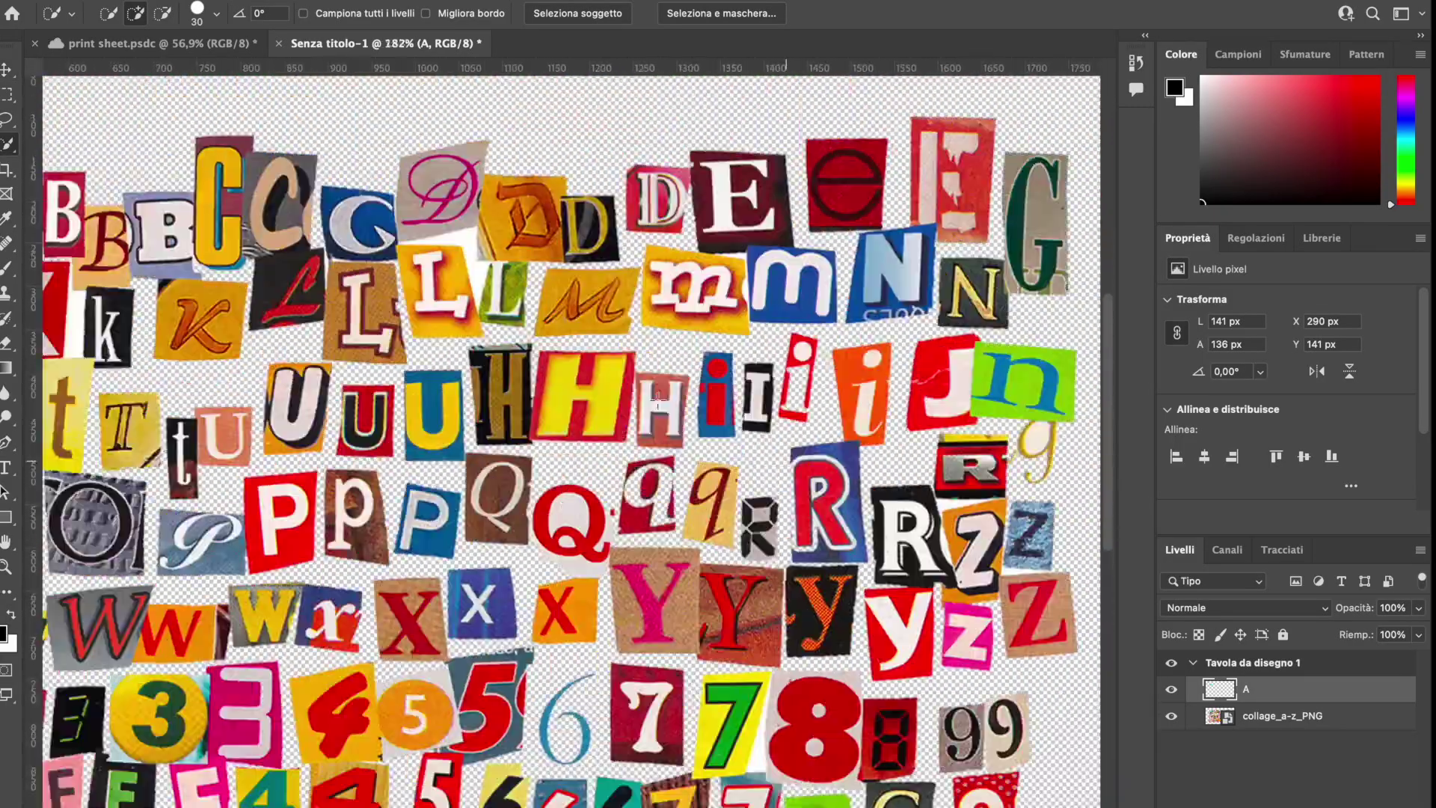
scroll(707, 172, "up", 3)
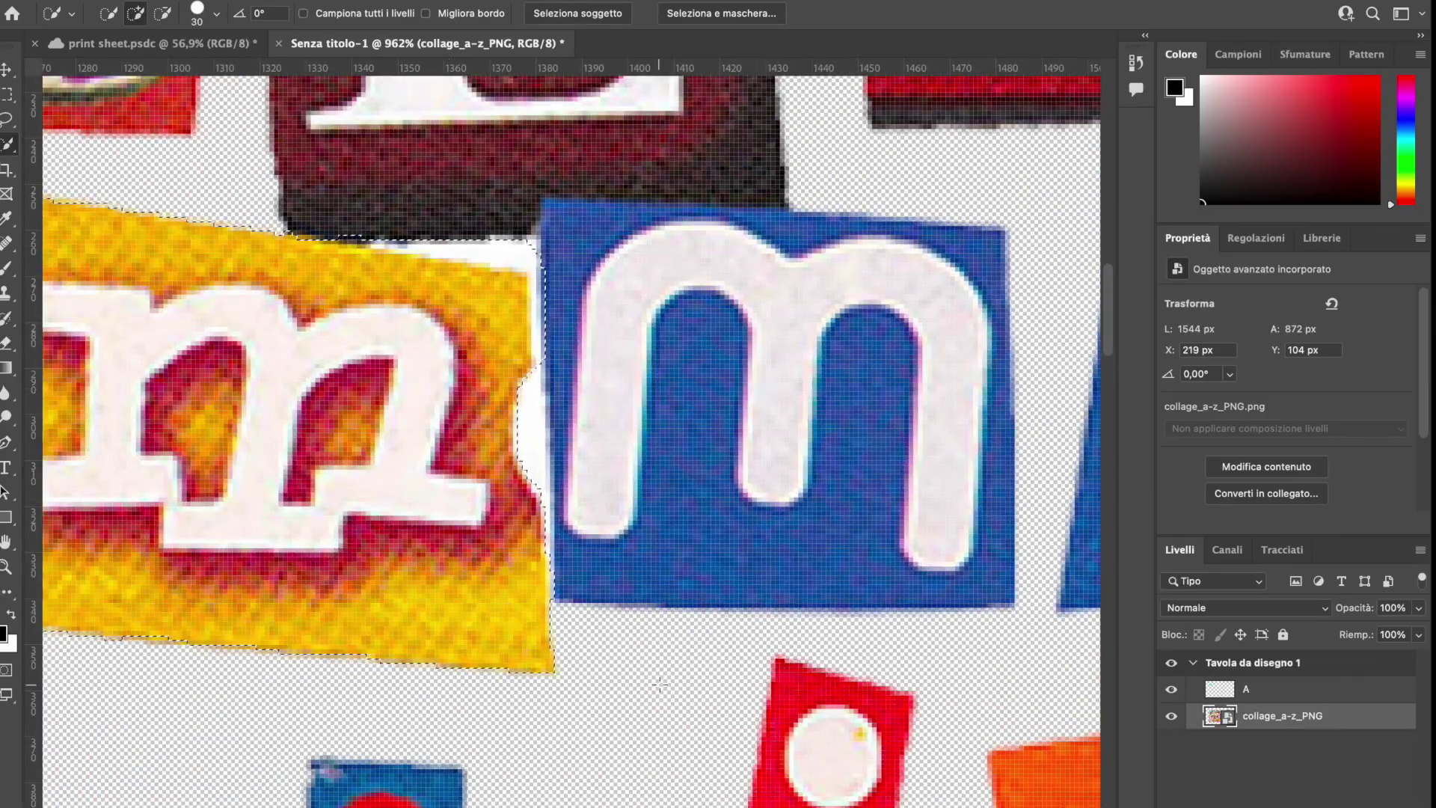
key("ctrl+j")
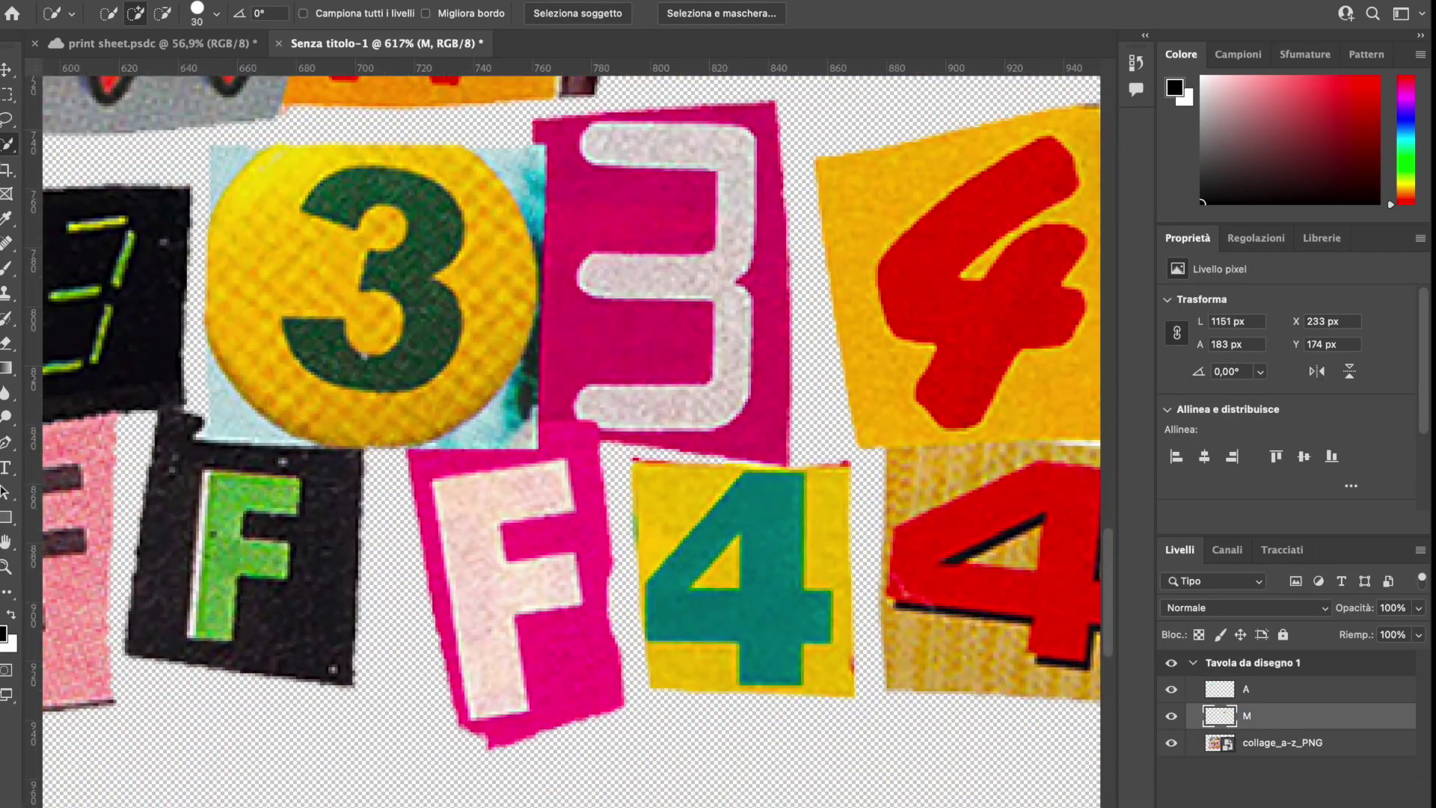
key("v")
left_click(1251, 748)
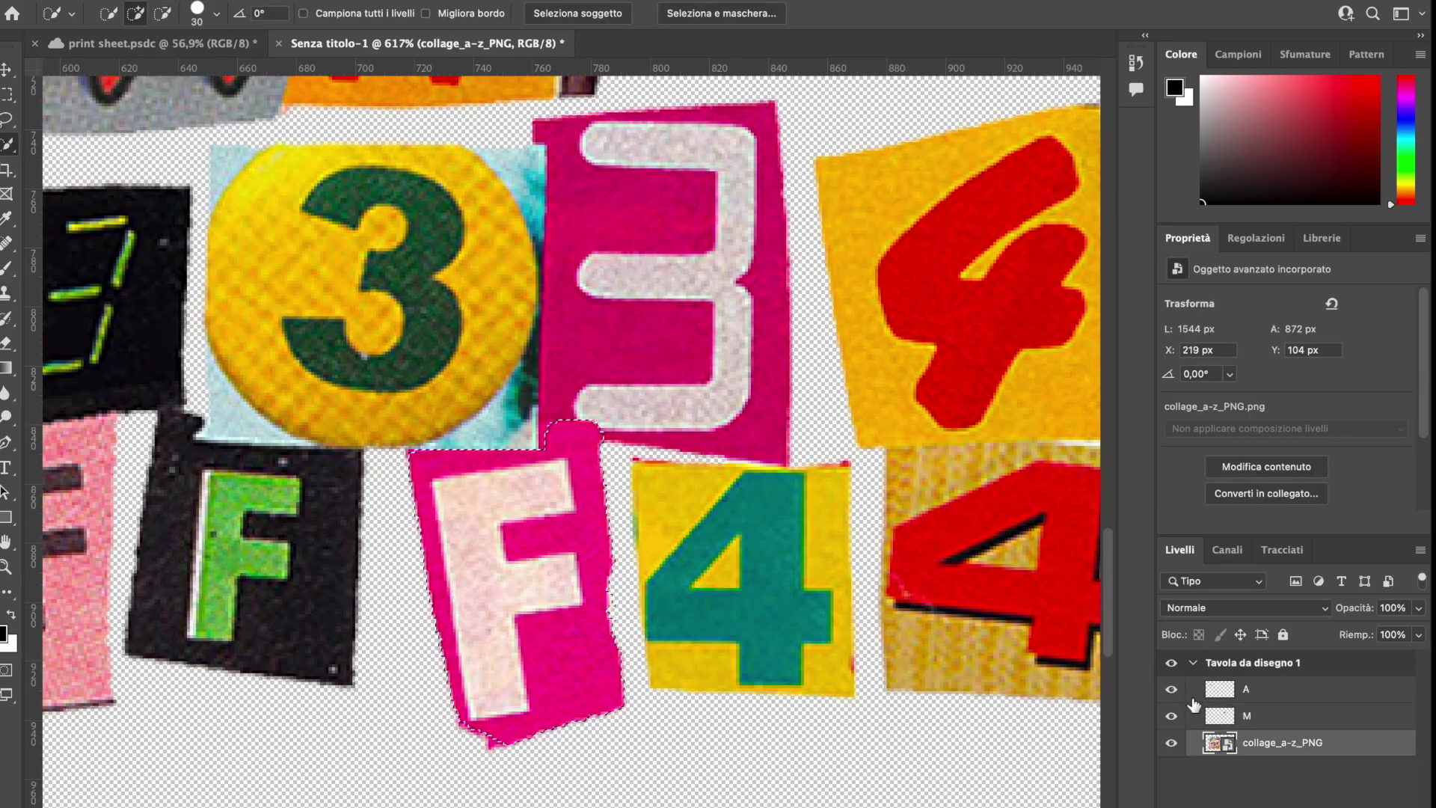
left_click(1291, 765)
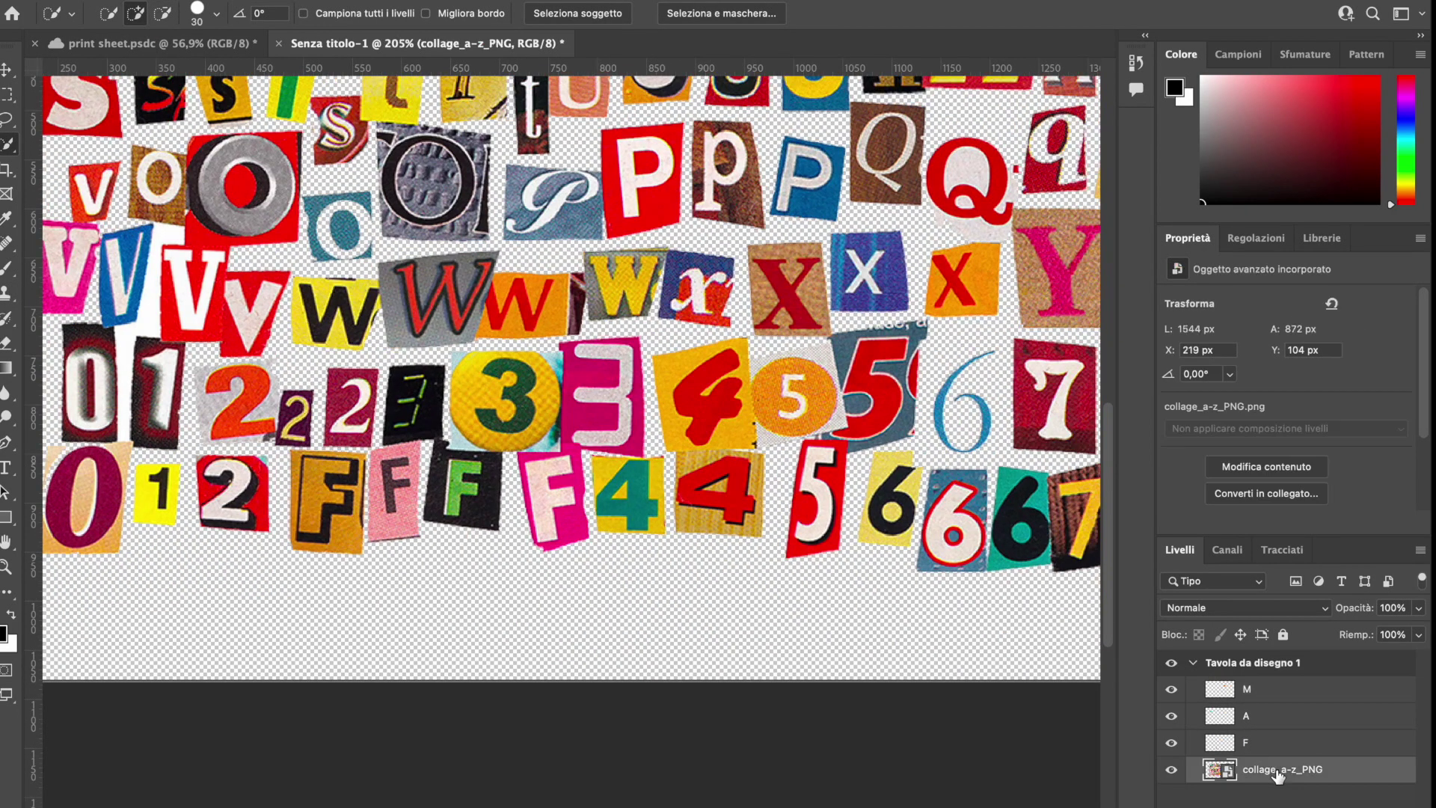
- Copy the red i onto a layer named I, then copy the next a to its own layer
left_click(627, 368)
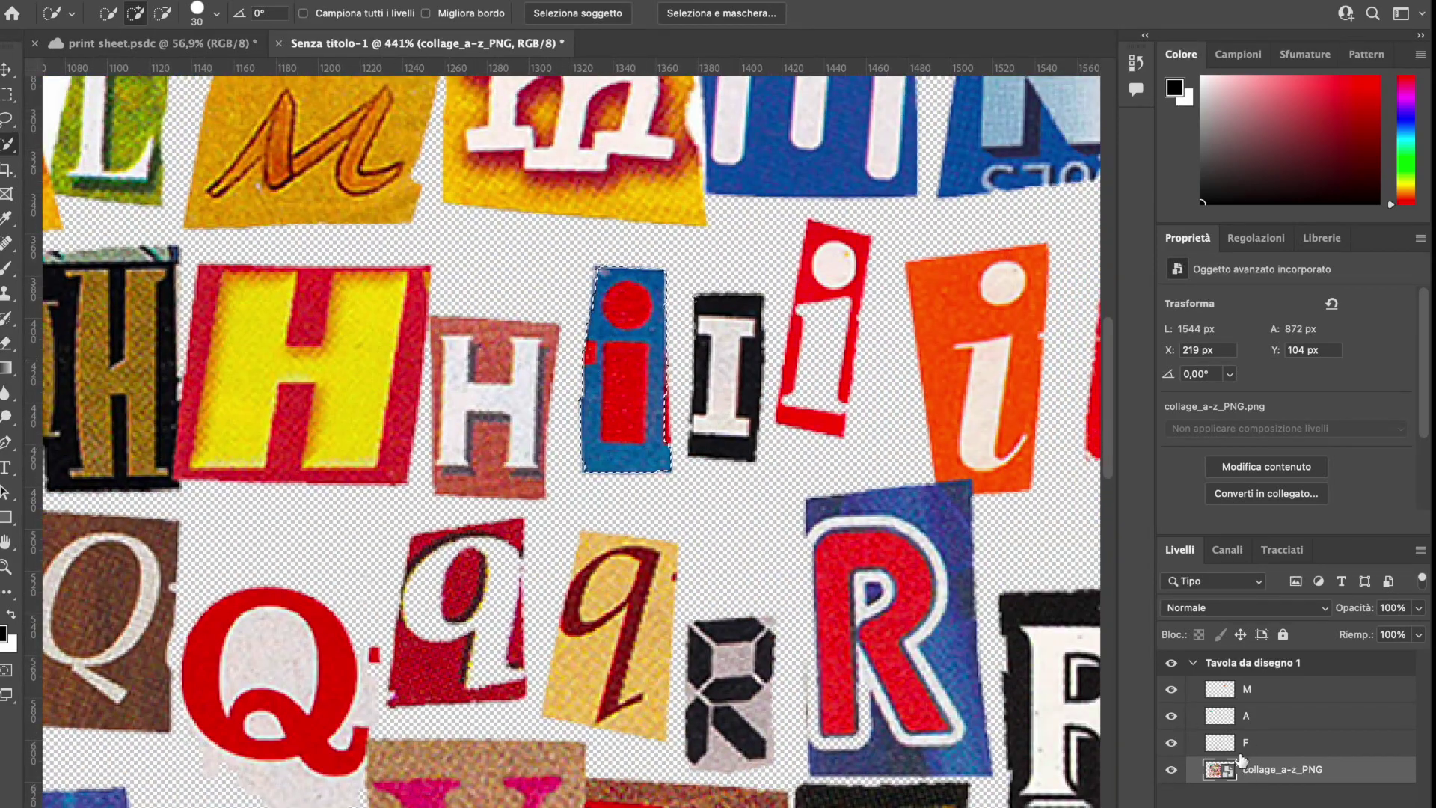
type("I")
key("Return")
scroll(918, 551, "down", 5)
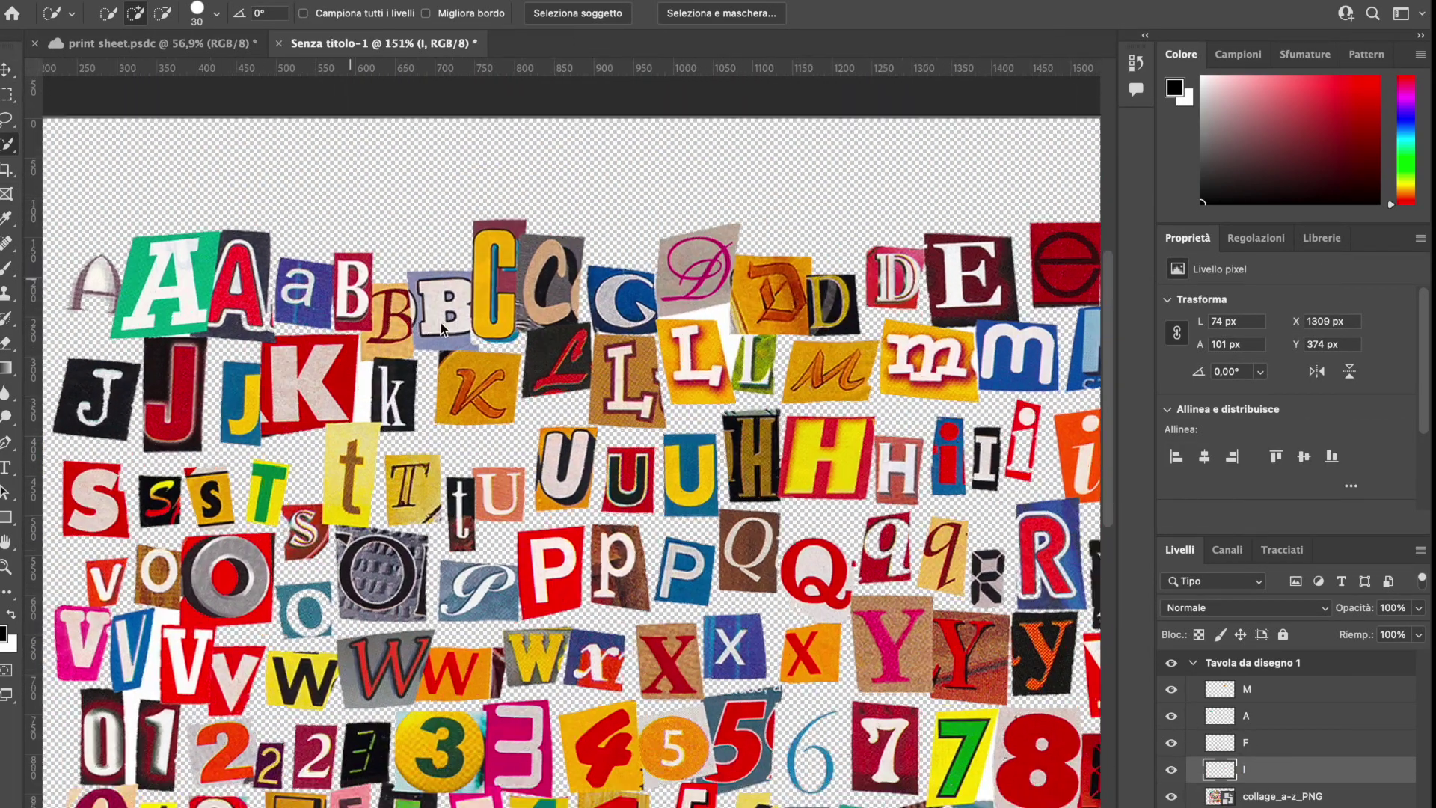
scroll(224, 362, "up", 5)
left_click(1271, 796)
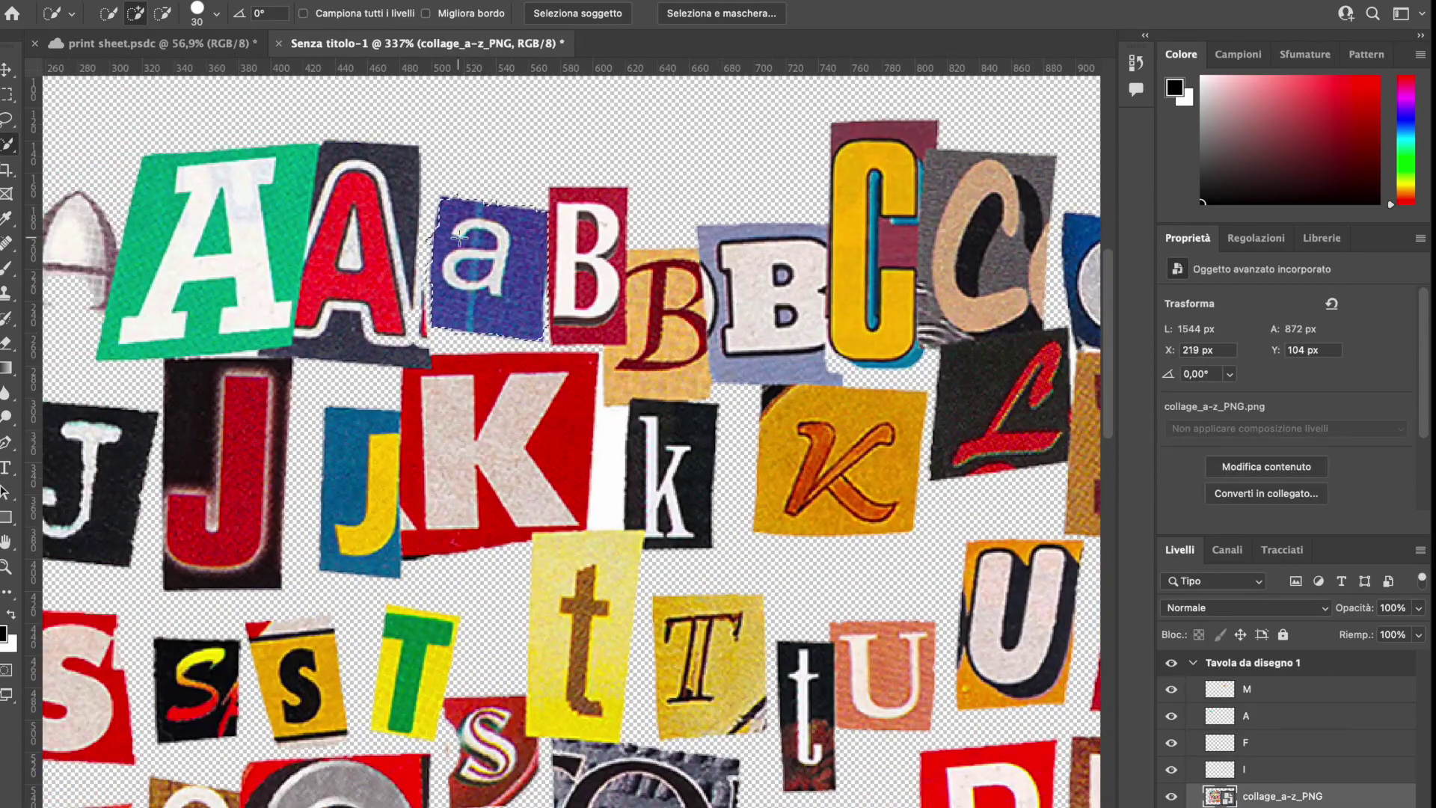
key("ctrl+j")
- Hide the collage layer and position the m letter on the artboard
left_click_drag(1276, 800, 1276, 804)
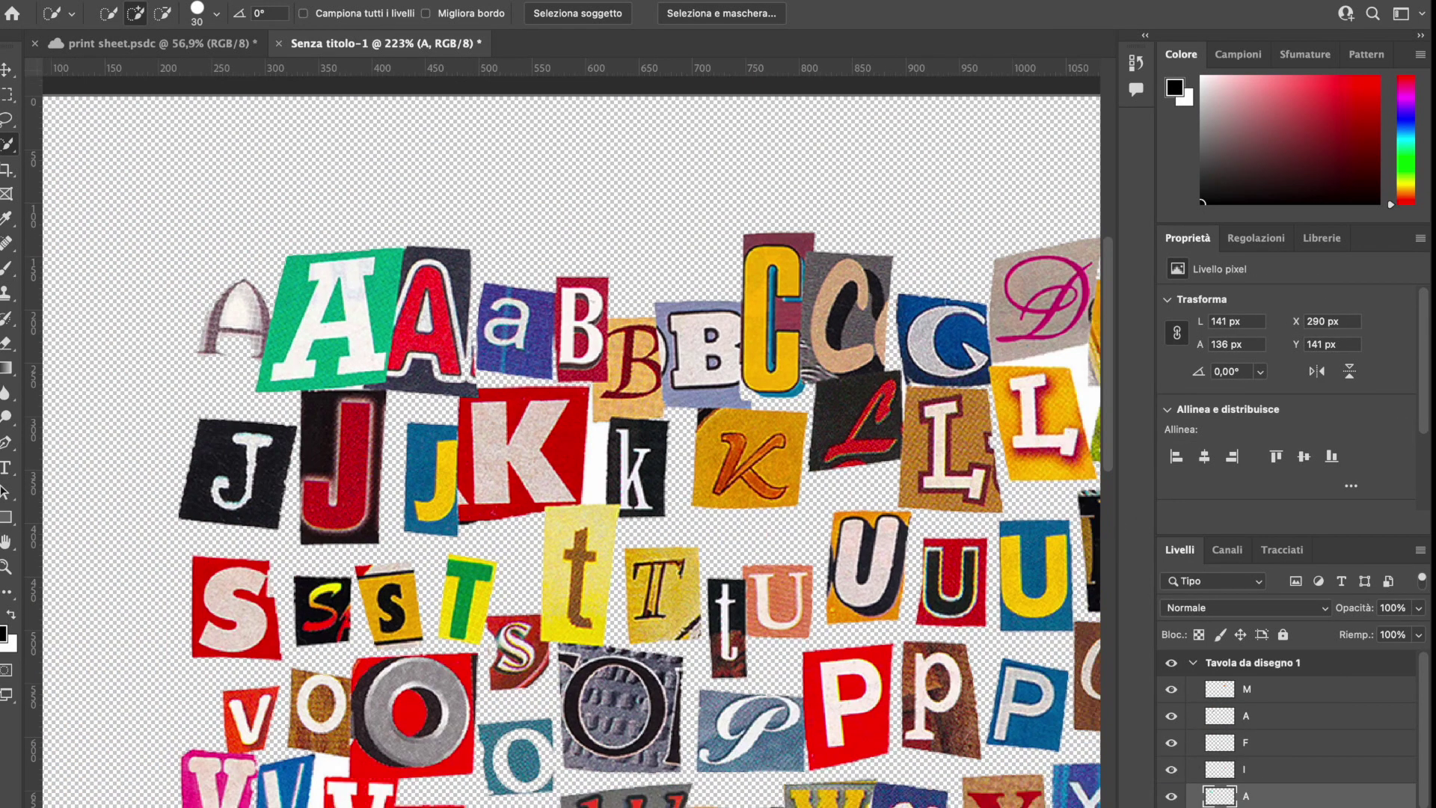
scroll(568, 449, "down", 5)
key("l")
key("v")
scroll(698, 257, "down", 3)
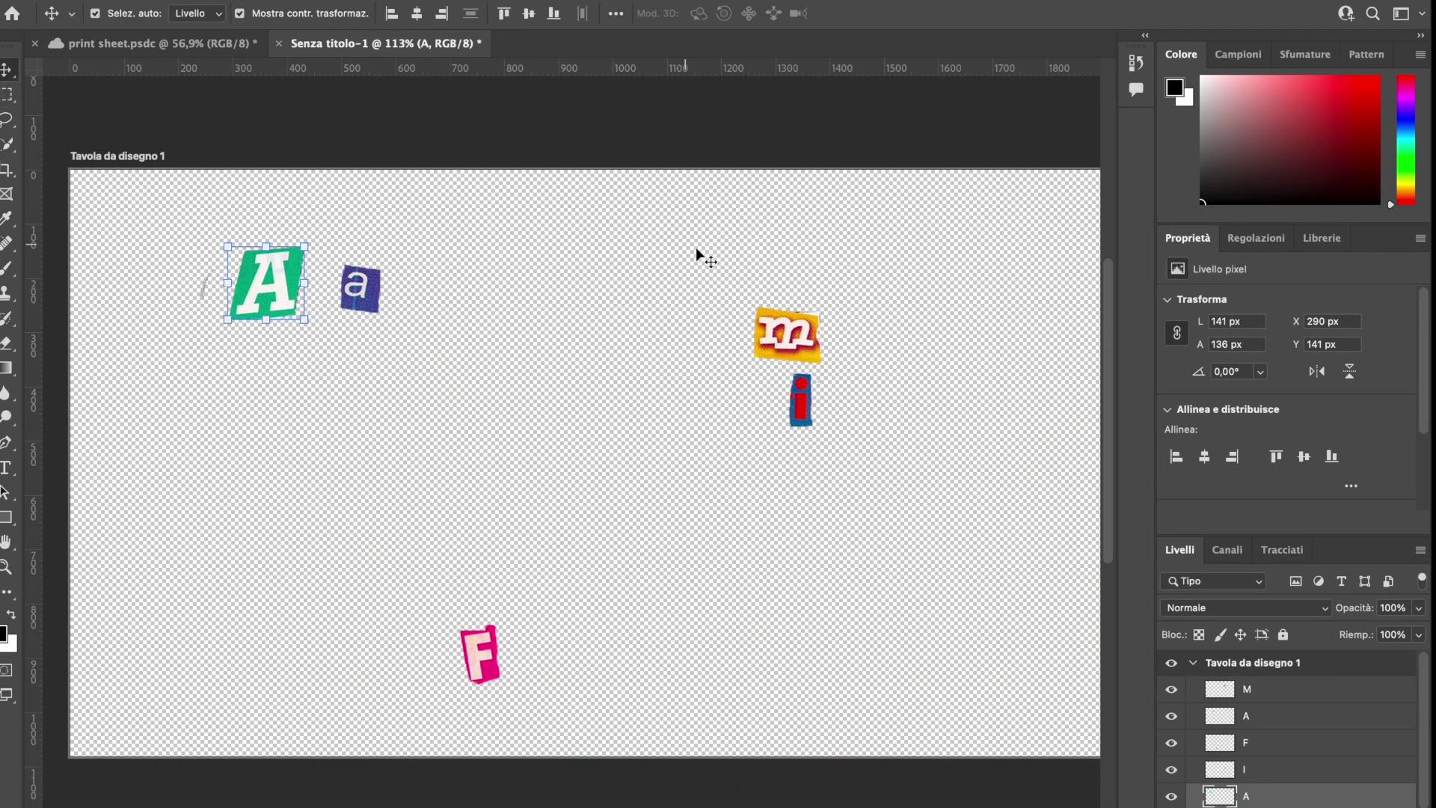
left_click_drag(786, 331, 346, 416)
scroll(630, 474, "up", 3)
scroll(299, 337, "up", 1)
key("l")
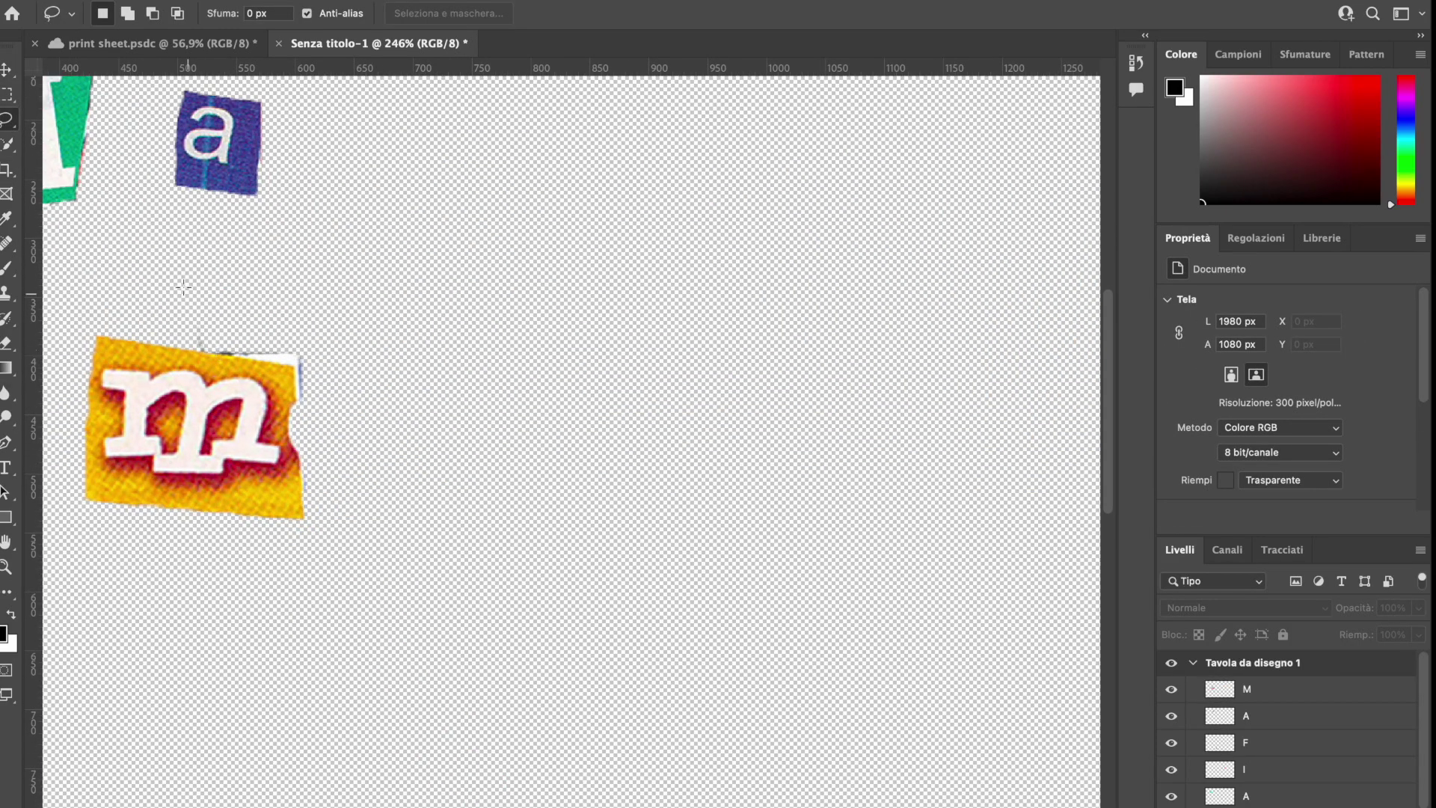
left_click(1261, 689)
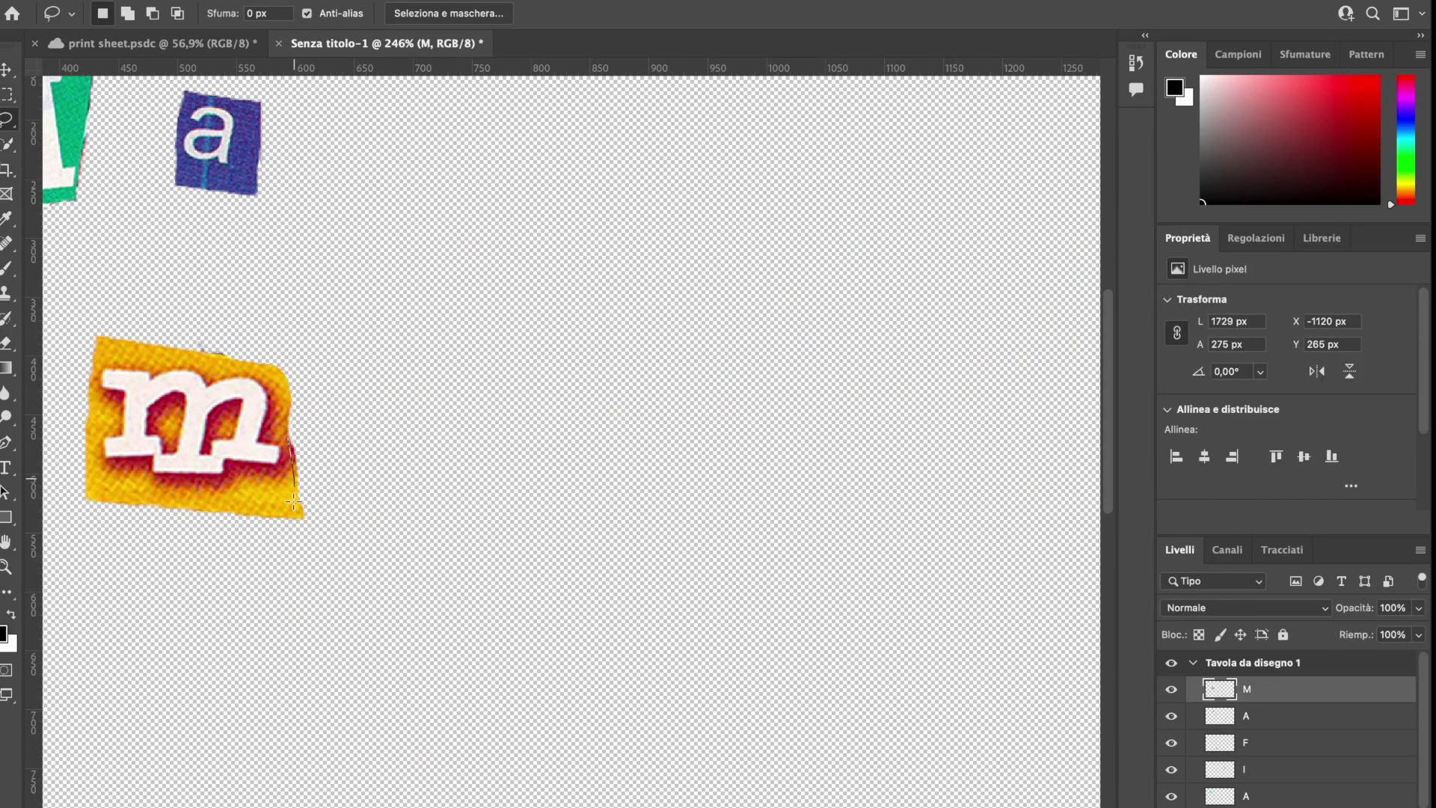
scroll(294, 501, "down", 3)
key("v")
mouse_move(358, 438)
left_mouse_down()
mouse_move(486, 445)
mouse_move(421, 445)
left_mouse_up()
left_click(535, 479)
left_click_drag(272, 280, 705, 287)
- Move and enlarge the a and F to sit beside the m
left_click_drag(382, 286, 508, 453)
key("ctrl+t")
left_click_drag(532, 482, 557, 507)
key("Return")
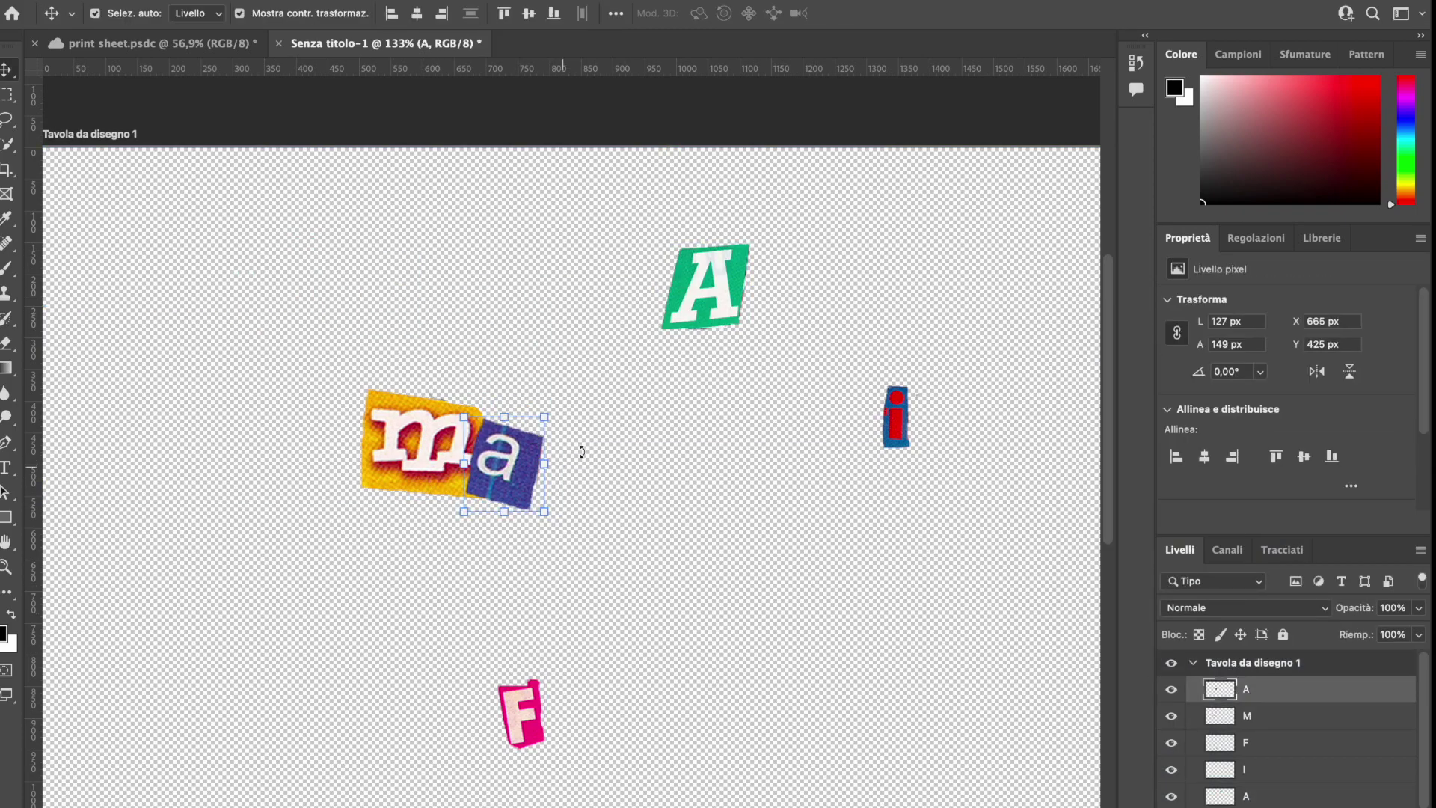
left_click_drag(521, 714, 590, 479)
key("ctrl+t")
left_click_drag(643, 464, 676, 430)
key("Return")
- Butt the F against 'ma', then place, enlarge and slightly tilt the i
left_click(8, 95)
scroll(718, 436, "right", 2)
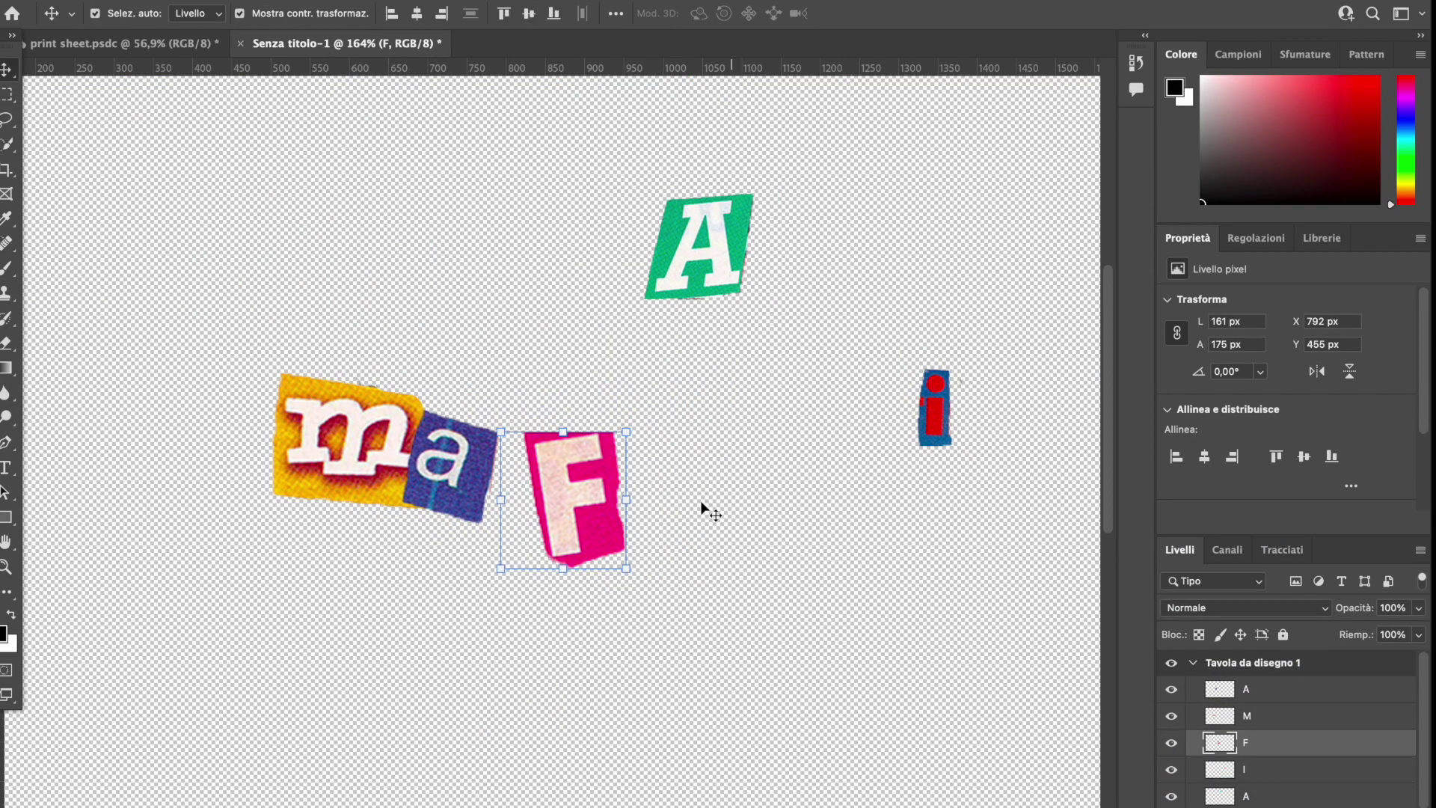
left_click_drag(583, 493, 569, 478)
left_click_drag(934, 407, 591, 430)
key("ctrl+t")
left_click_drag(621, 487, 642, 494)
left_click_drag(645, 449, 644, 425)
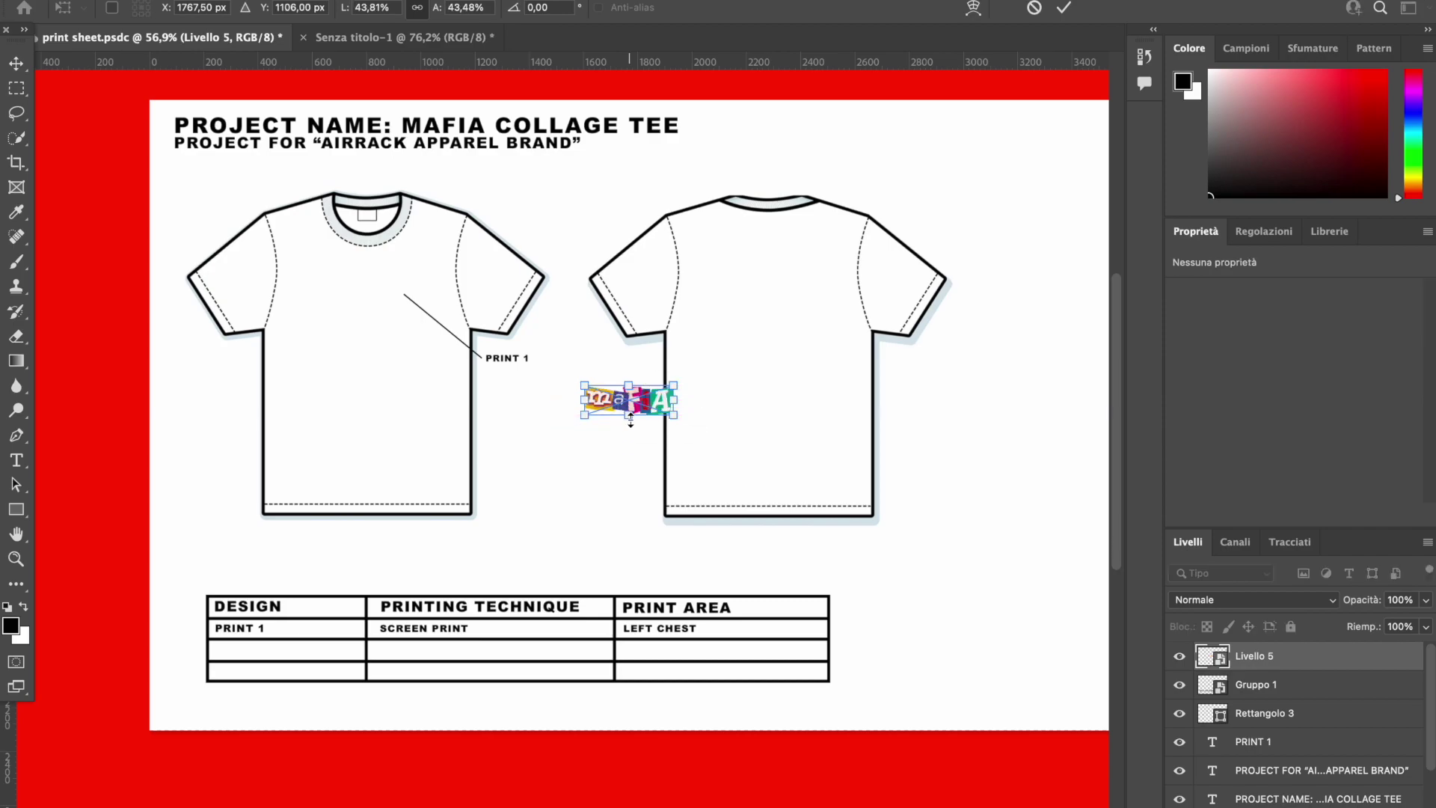
- Shrink the mafia graphic on the print sheet to chest-print size
key("Return")
scroll(611, 593, "up", 3)
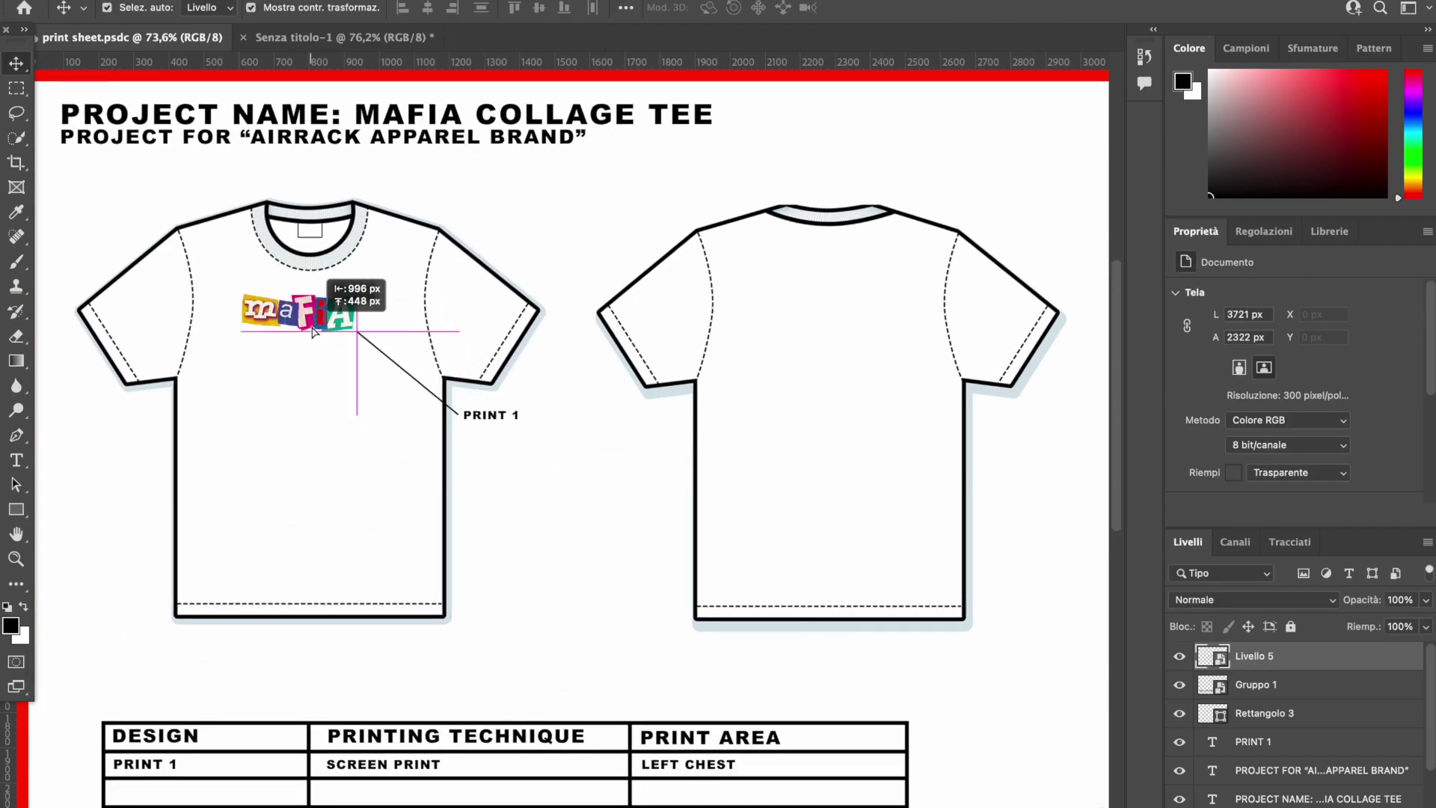
left_click(546, 463, "ctrl")
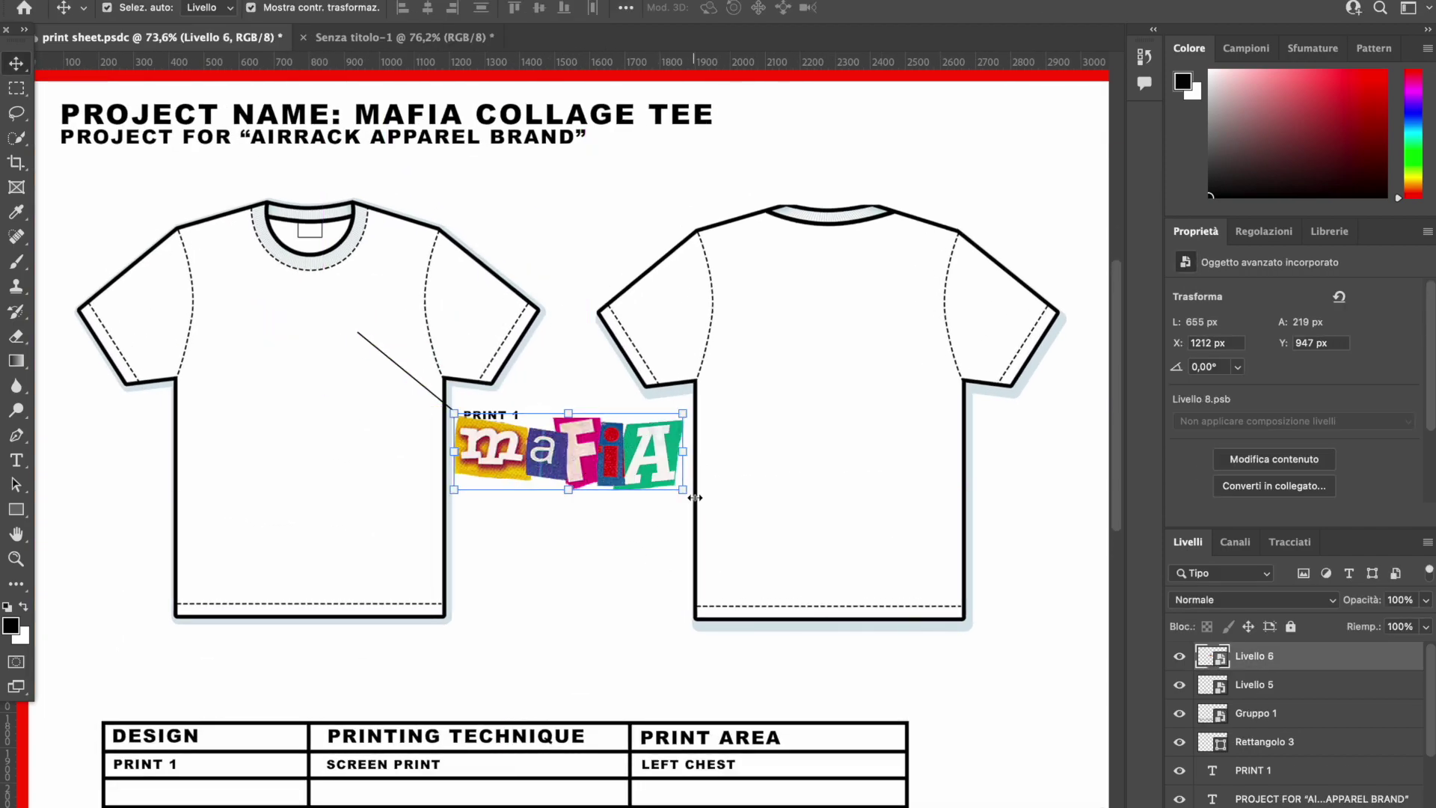
left_click_drag(694, 498, 537, 451)
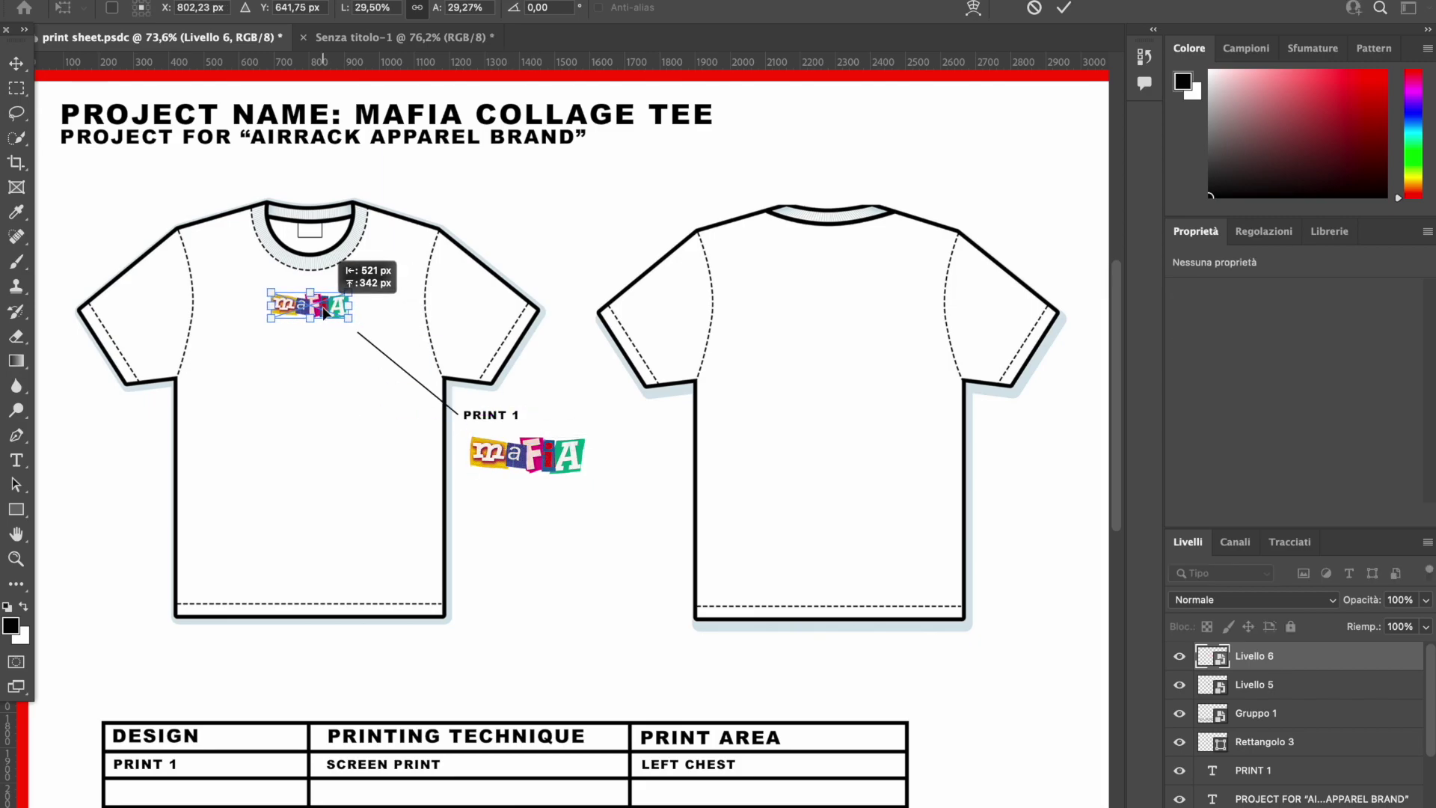
key("Return")
scroll(612, 611, "down", 2)
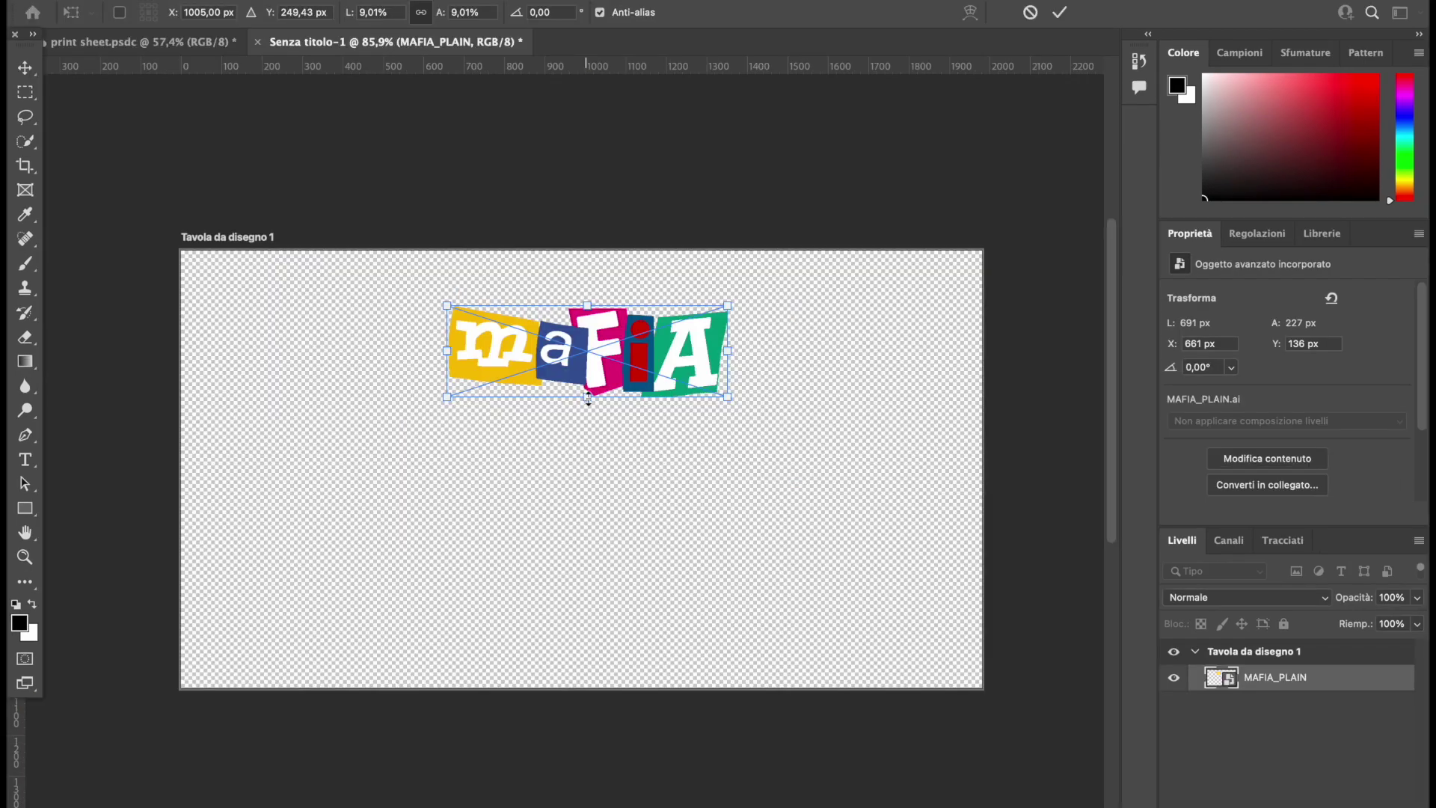
key("Return")
- Place T SHIRT VINTAGE BLACK.psd from the mockups folder onto the artboard
left_click(515, 803)
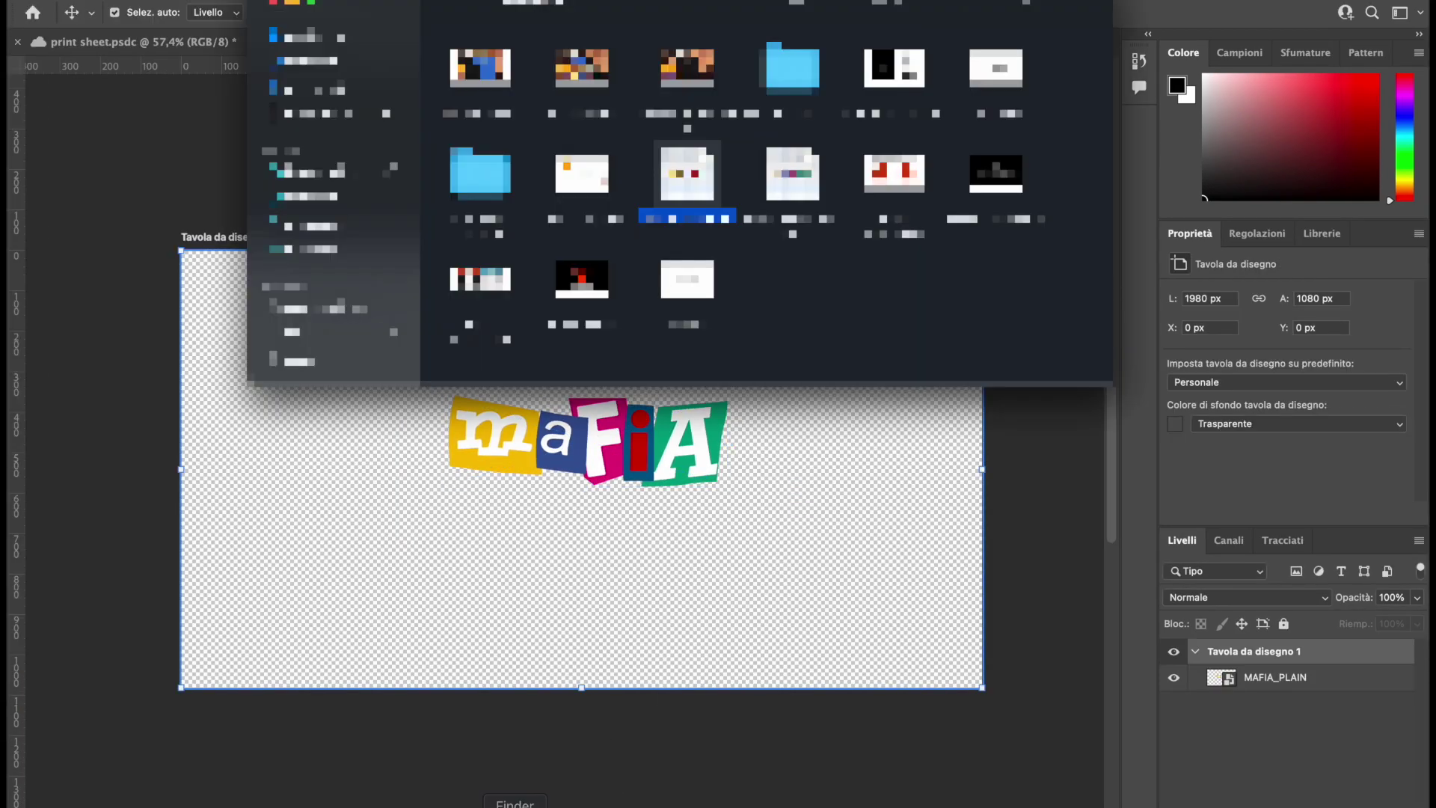
key("Return")
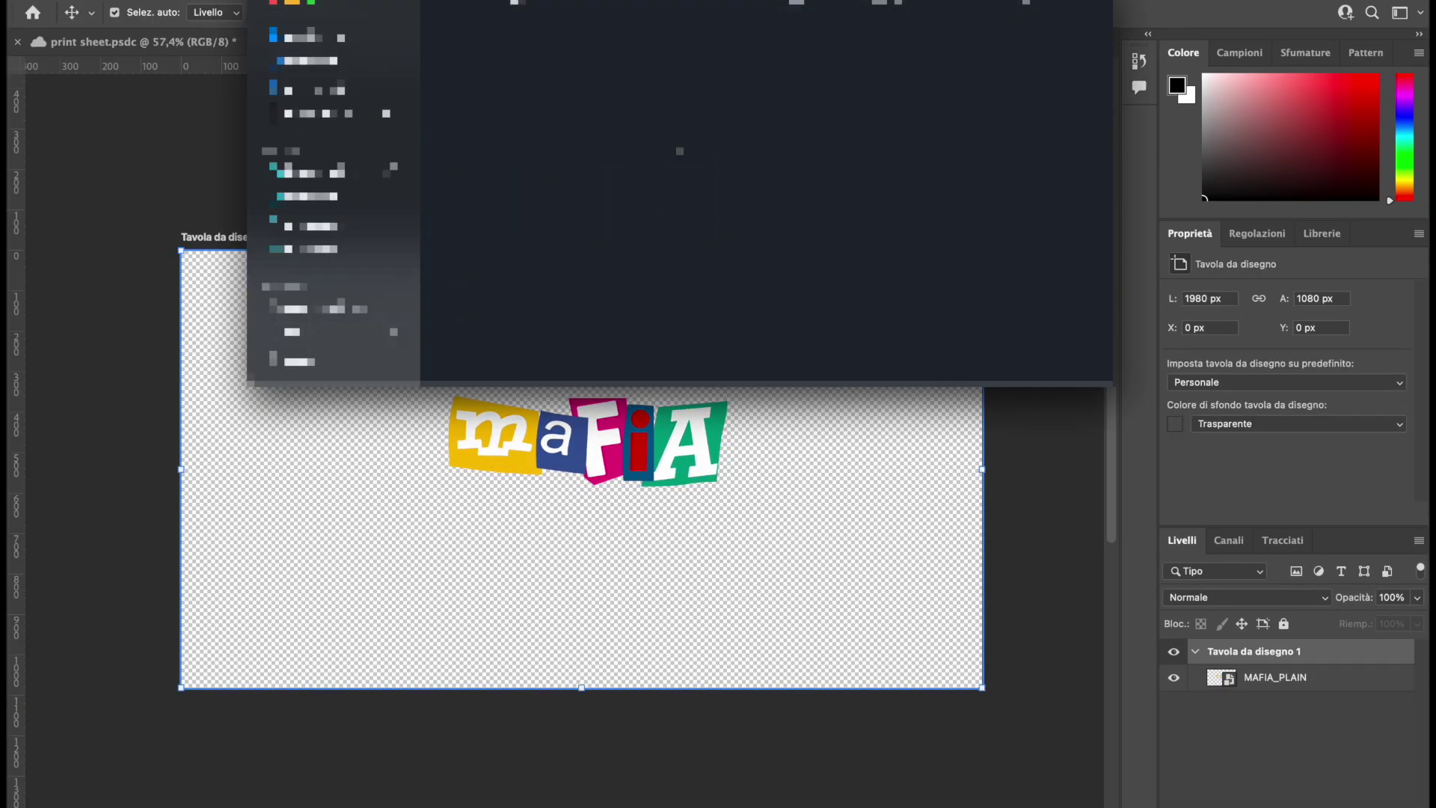
scroll(737, 194, "down", 3)
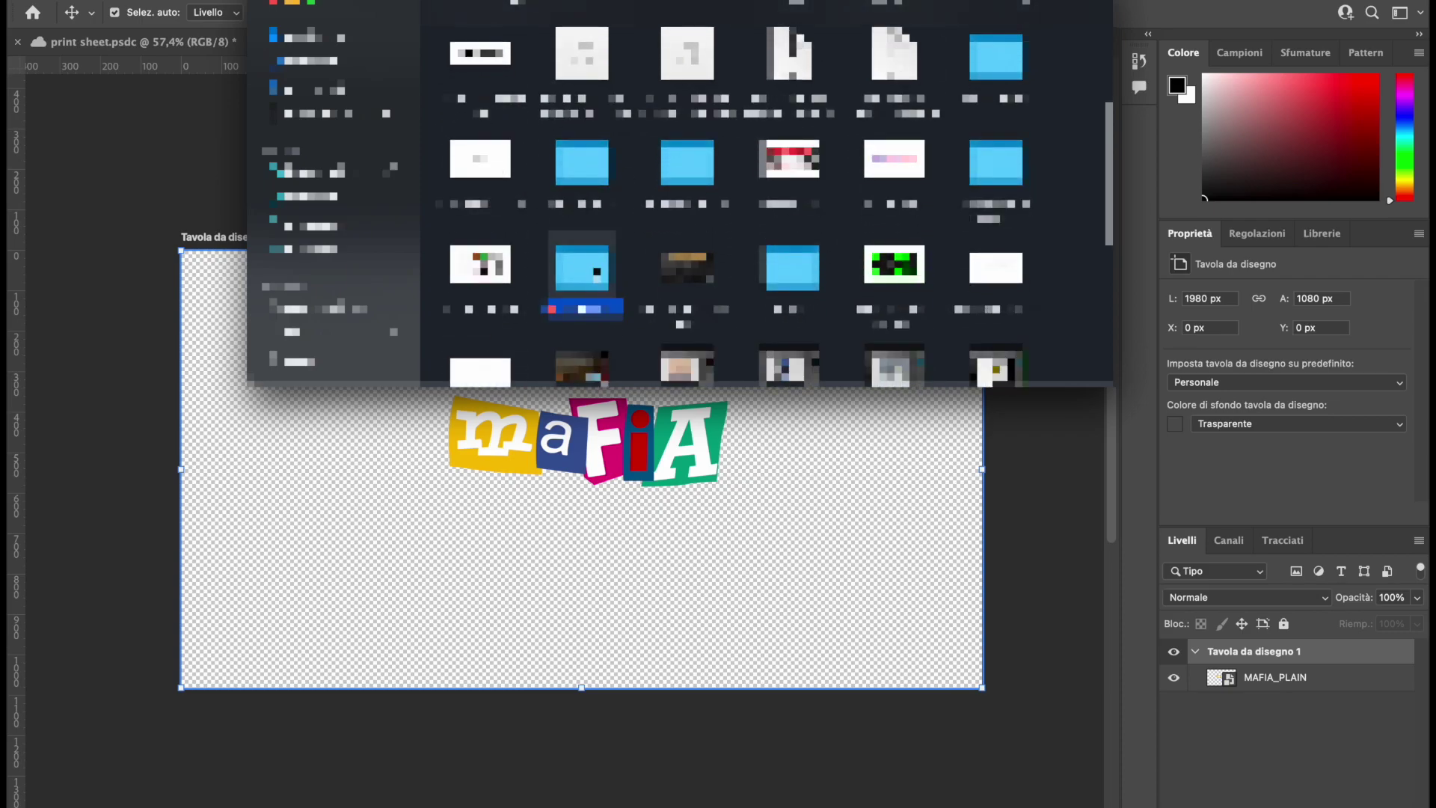
key("Return")
key("Return")
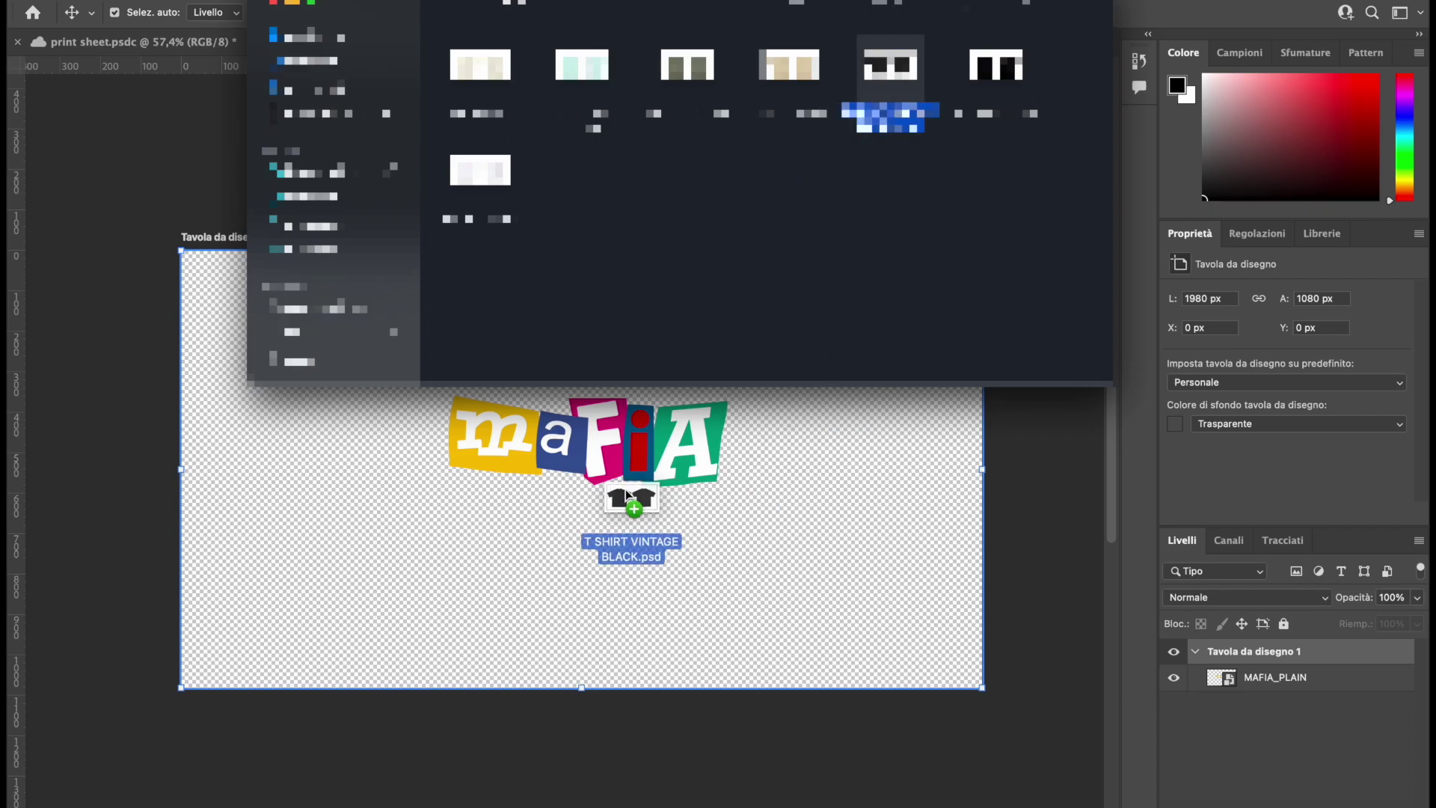
left_click_drag(625, 489, 626, 489)
right_click(1264, 693)
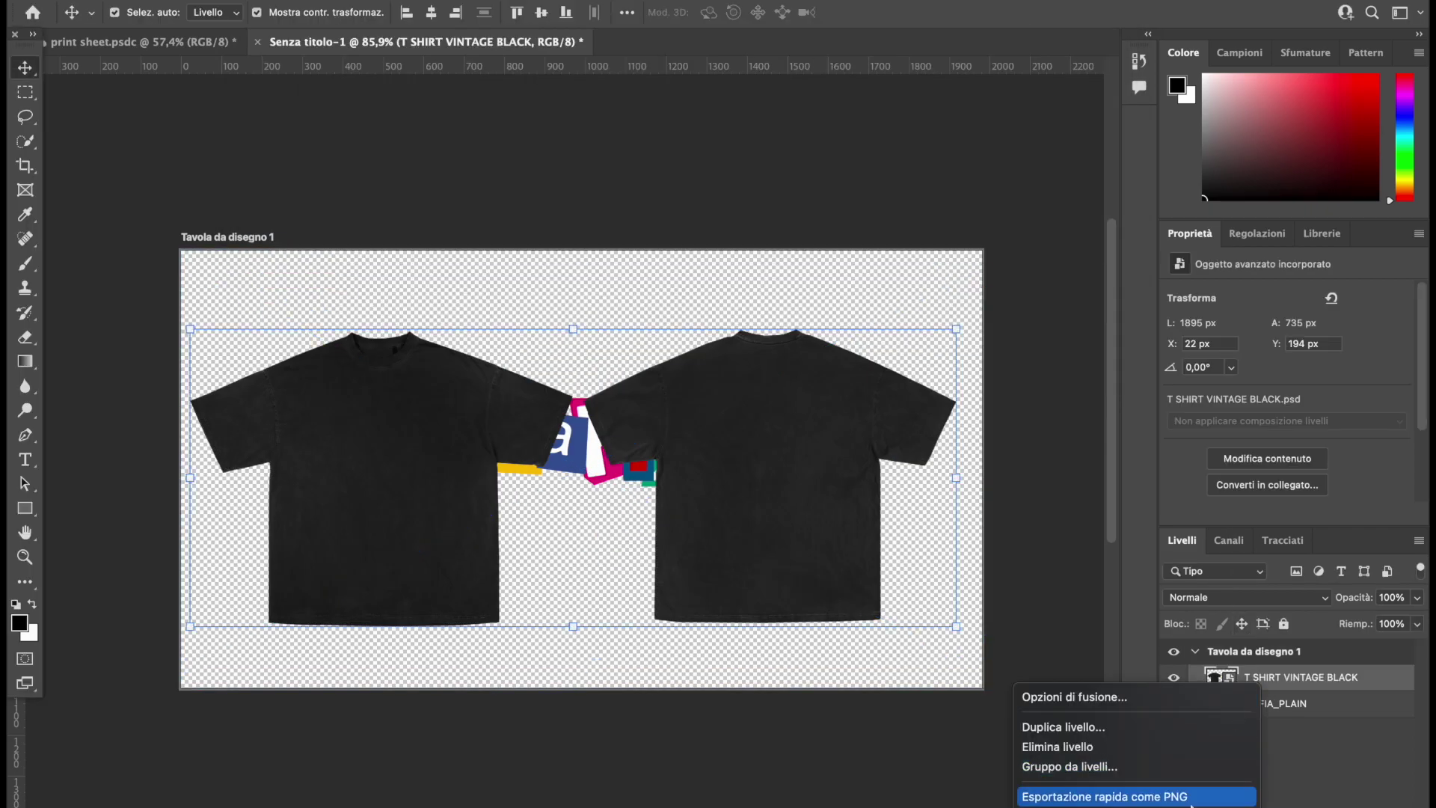
right_click(1264, 693)
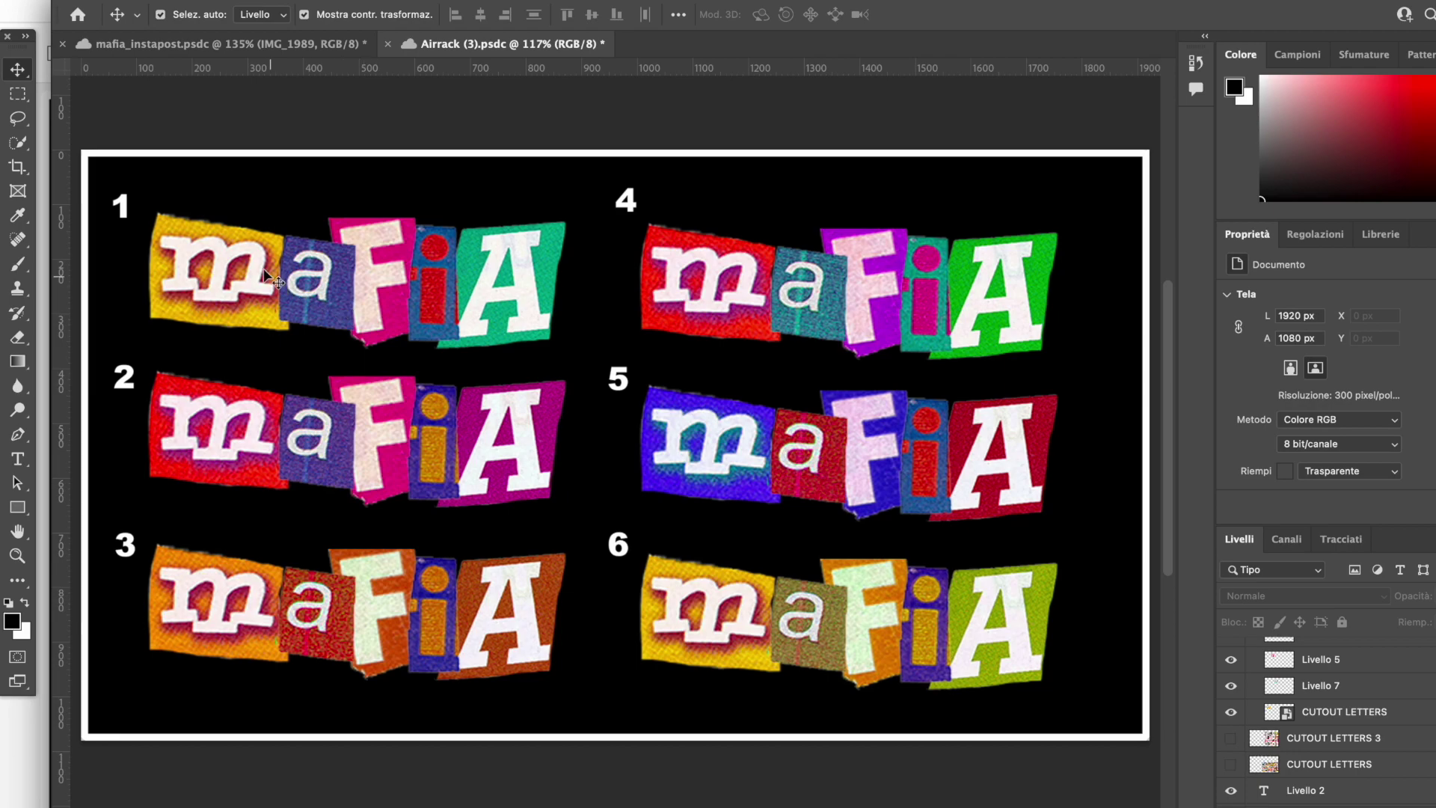
- Select the m, F and iA letter pieces across the six coloured mafia logo variants
left_click(266, 275)
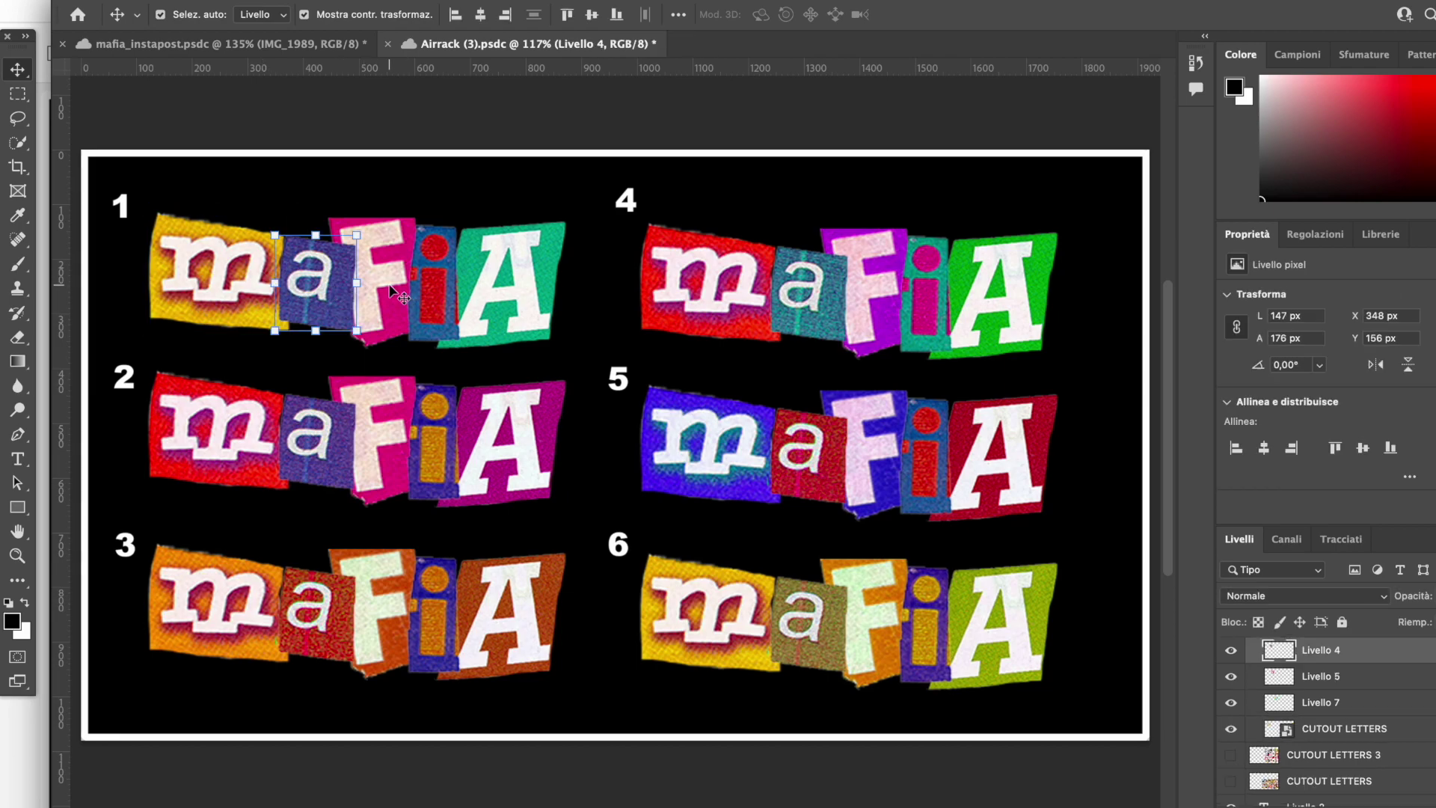
left_click(216, 445)
left_click(381, 445)
left_click(522, 418)
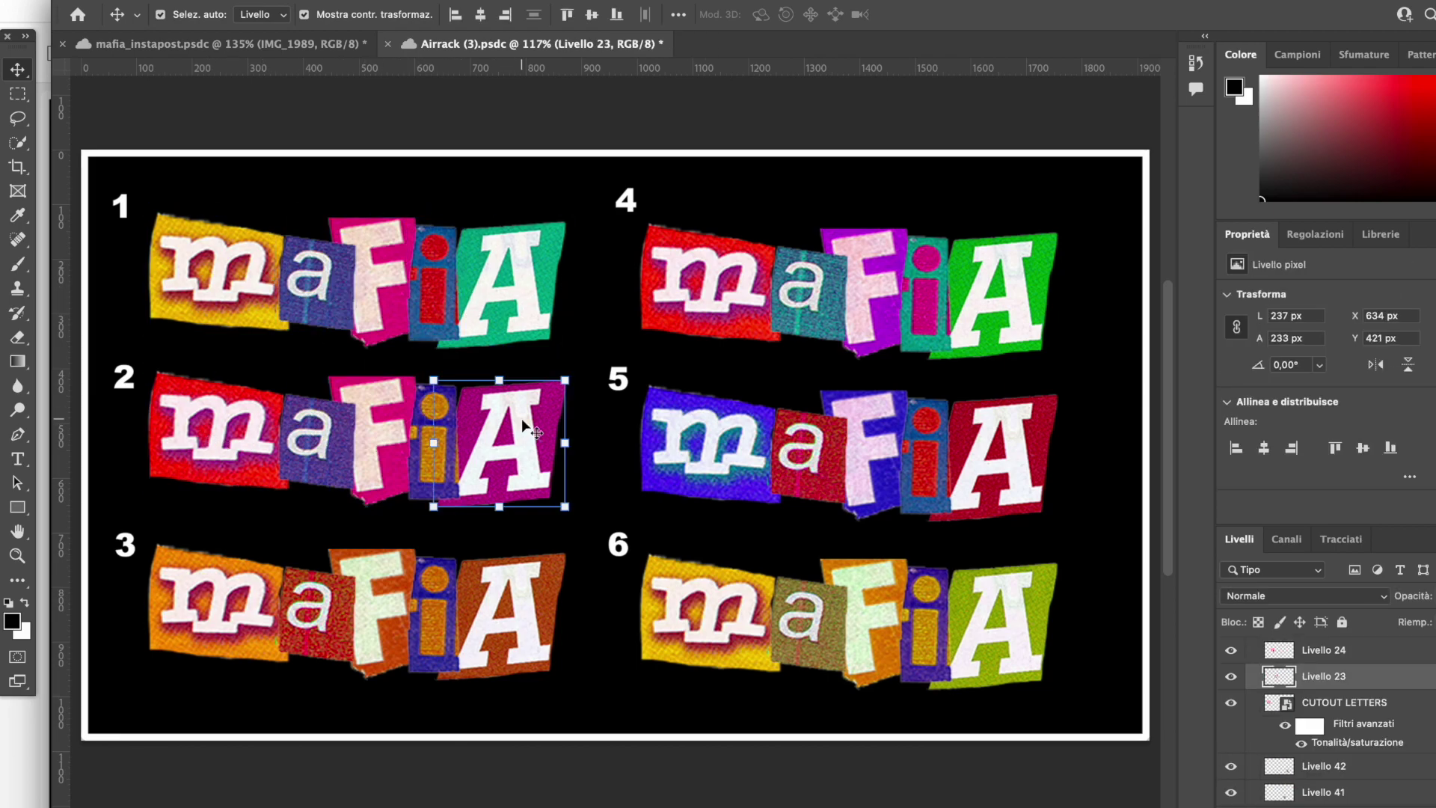
left_click(210, 623)
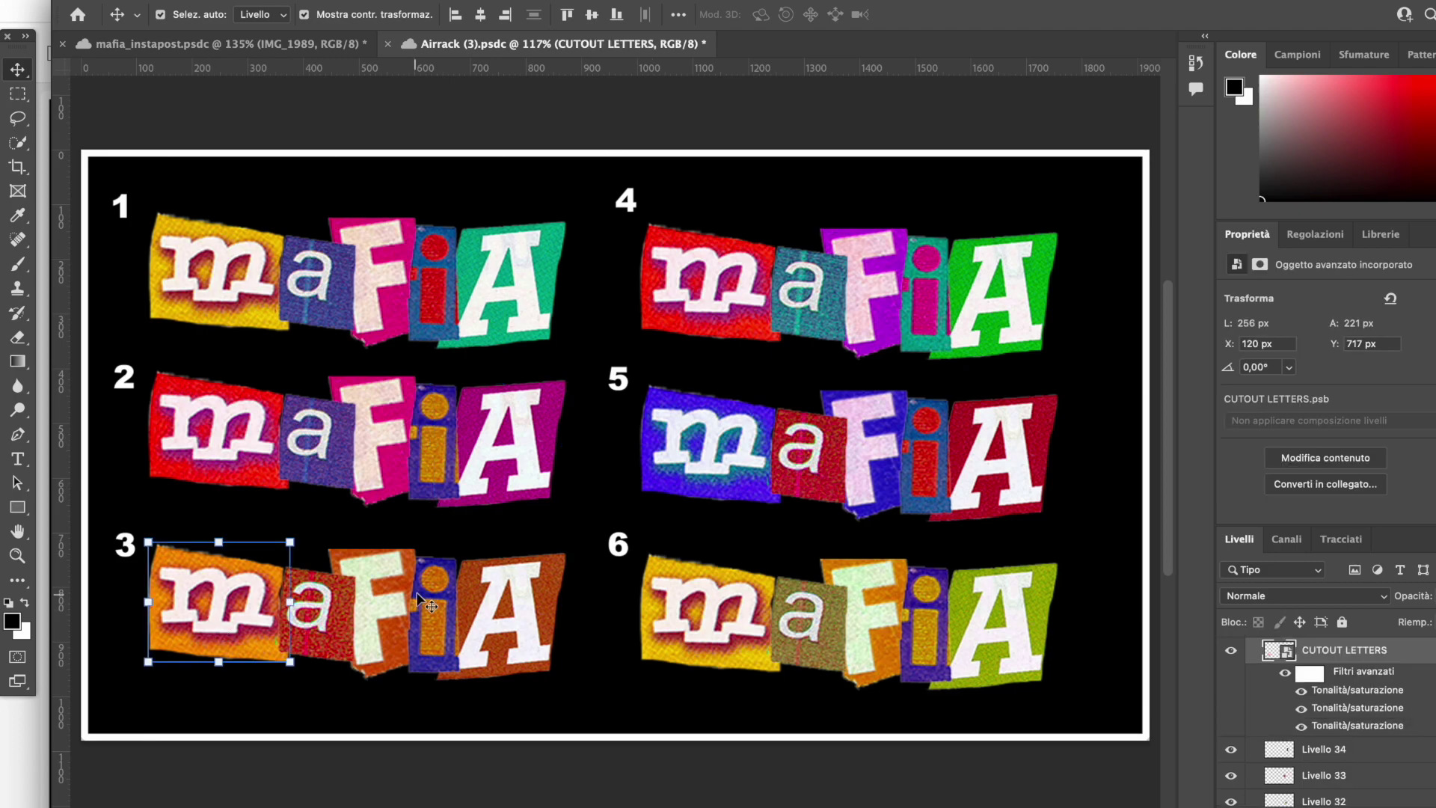
left_click(726, 608)
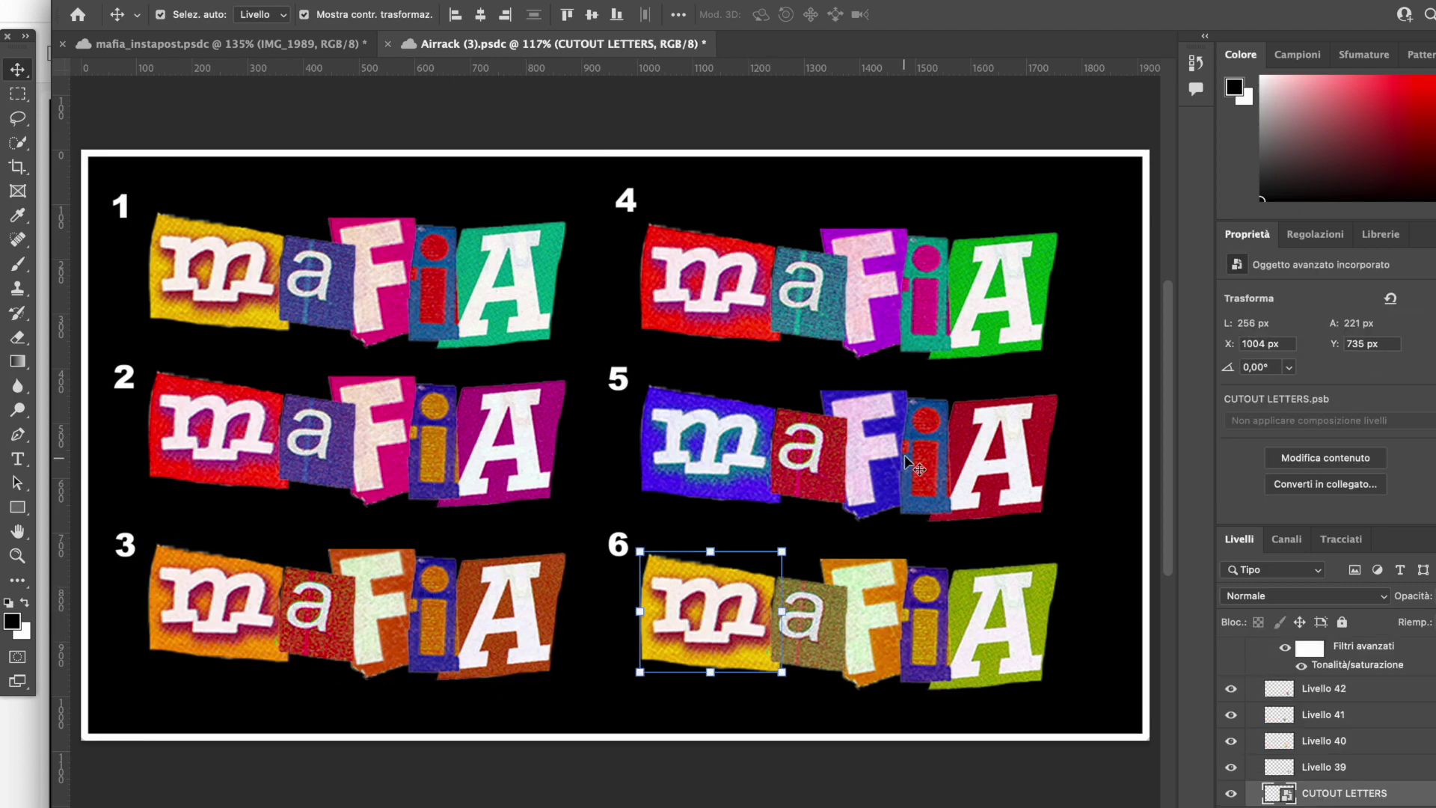
left_click(536, 86)
scroll(664, 320, "down", 3)
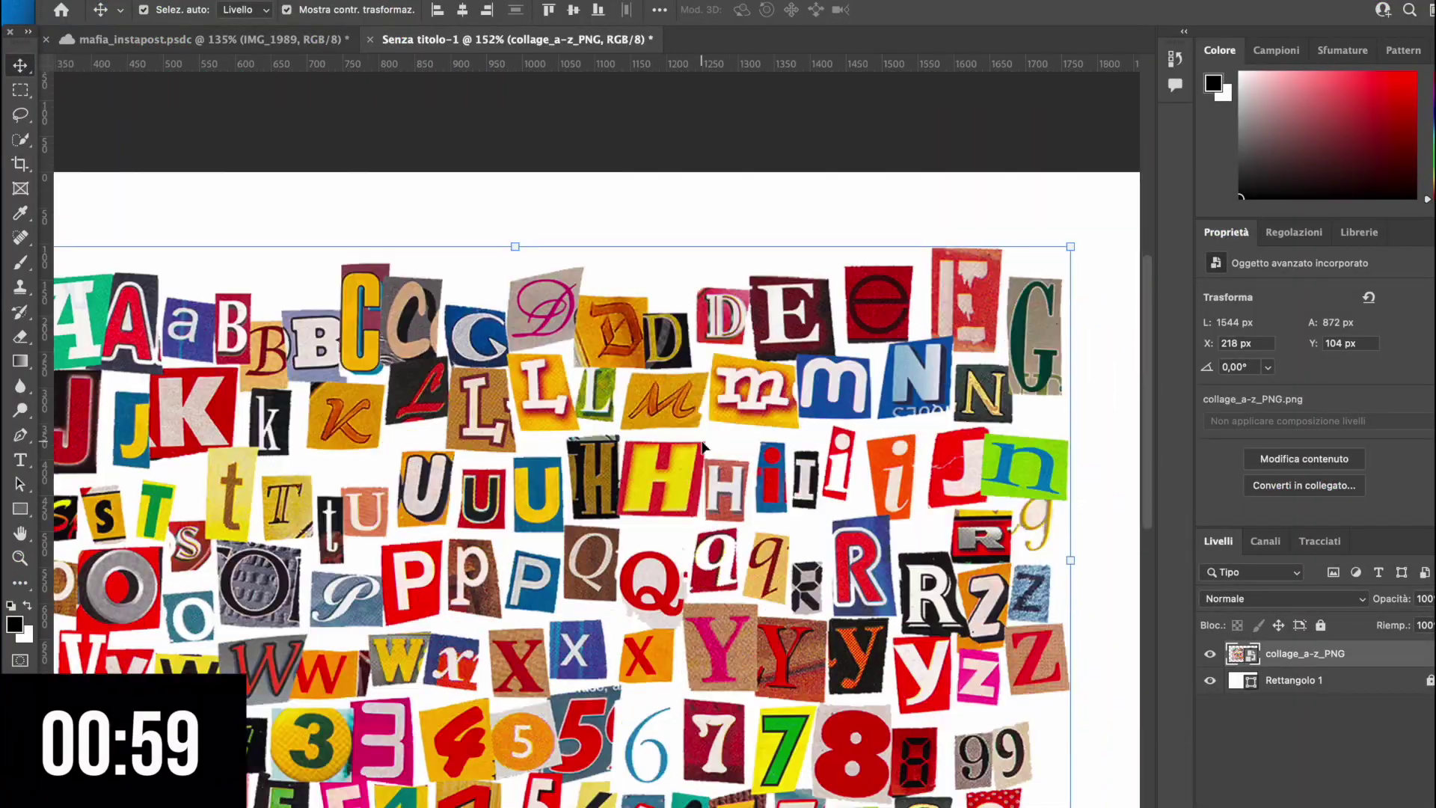
- Zoom into the letter sheet and extend the selection around the pink D
scroll(702, 448, "up", 3)
scroll(1025, 282, "up", 3)
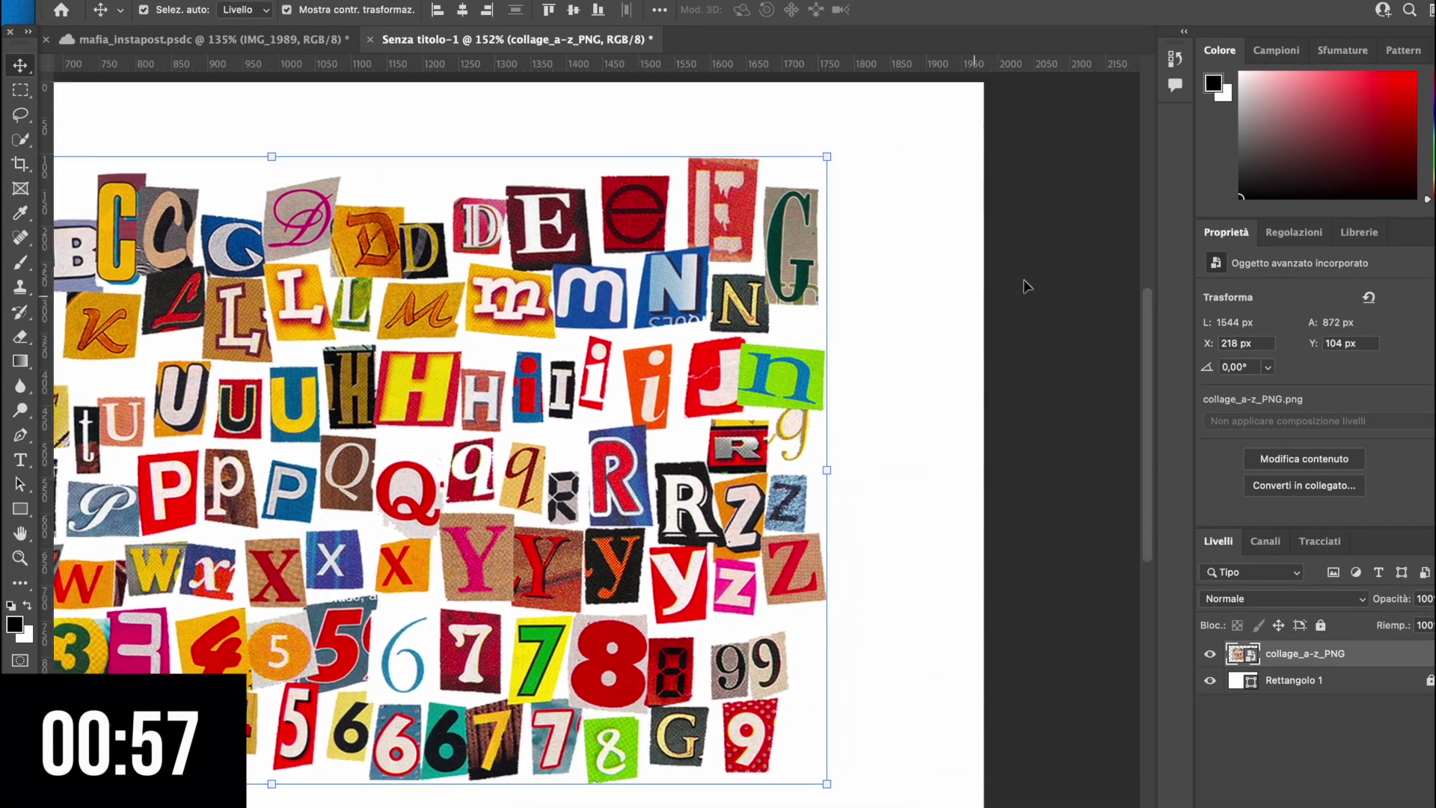
scroll(602, 387, "up", 2)
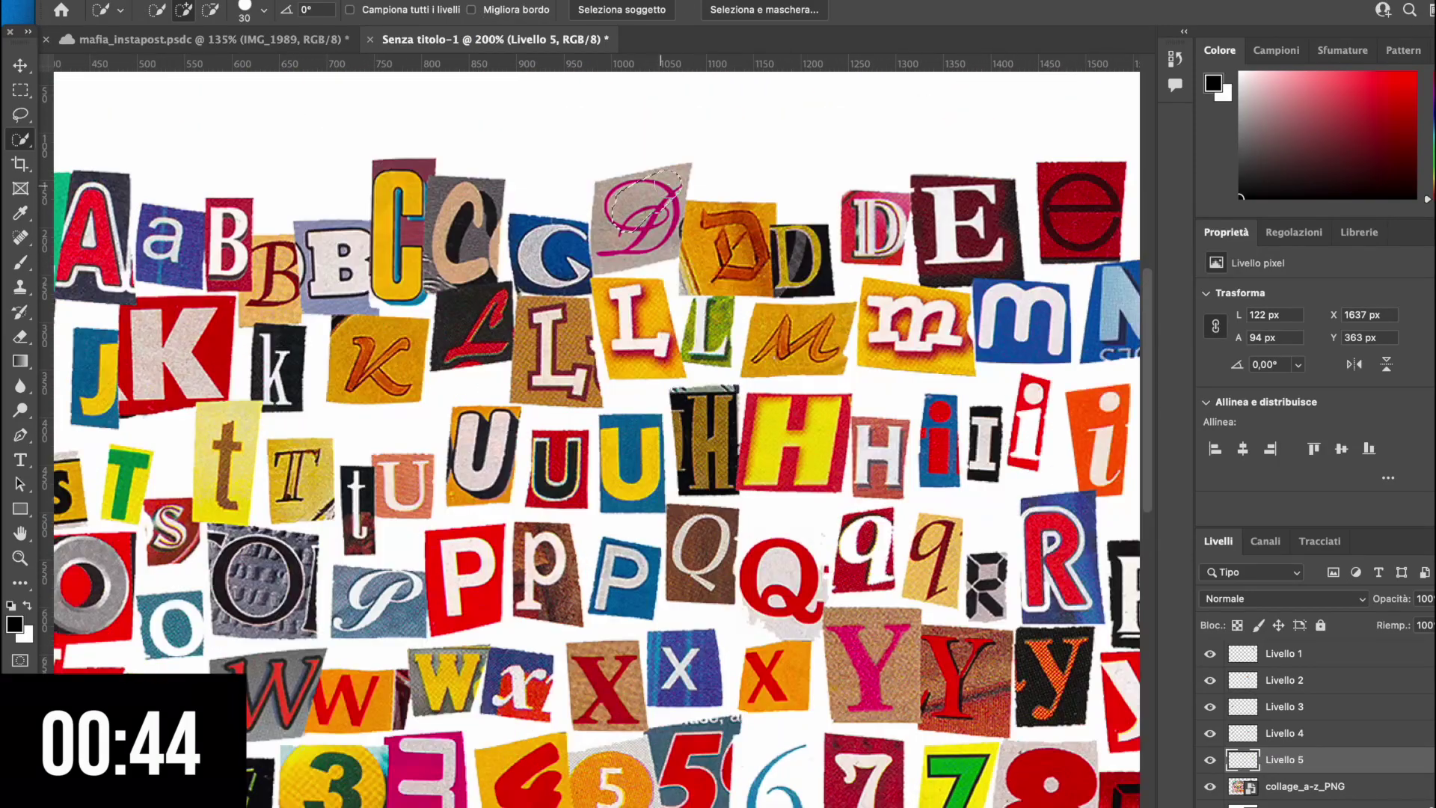
key("alt+bracketleft")
left_click_drag(647, 183, 628, 243)
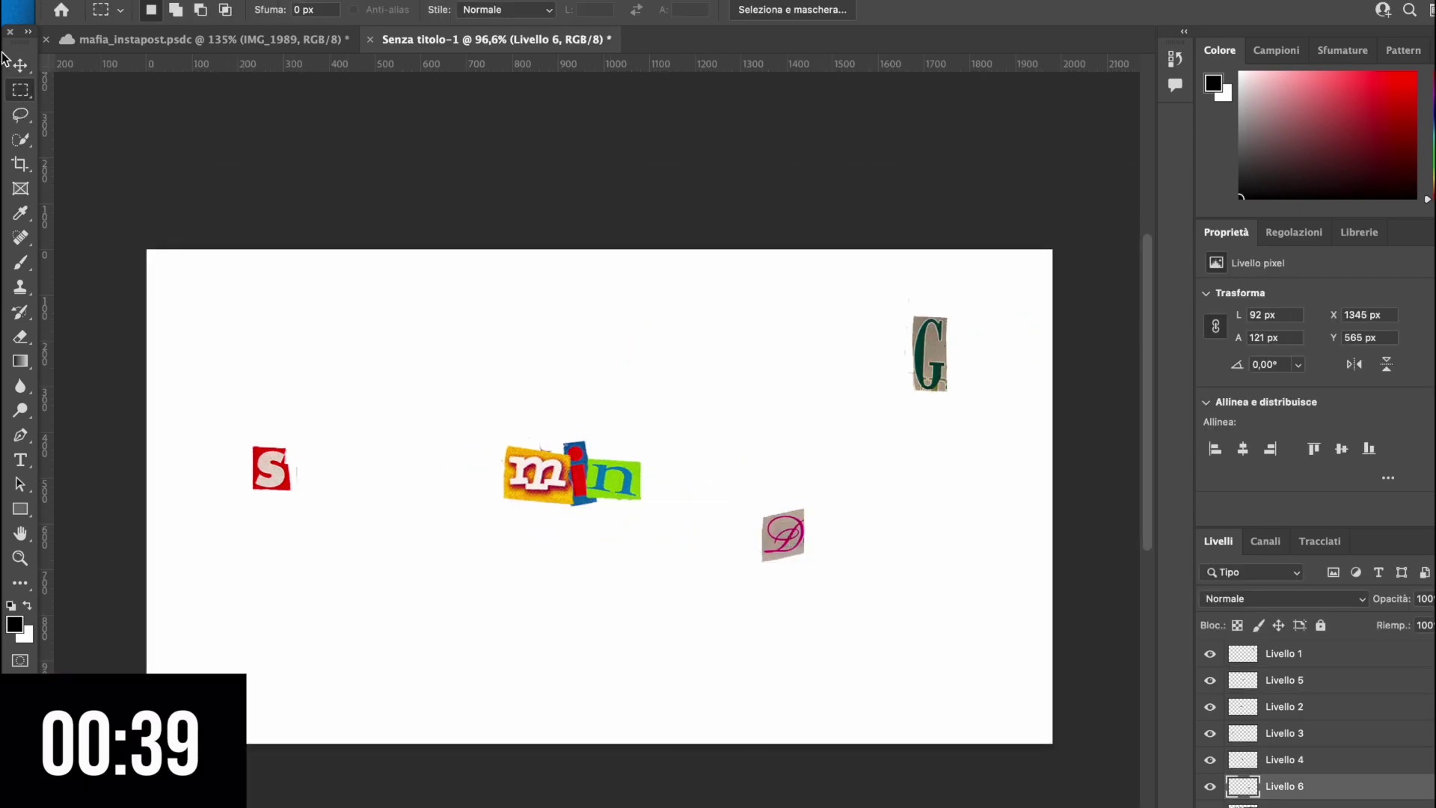
- Confirm the Wireframe 3D Revolve settings for the globe
scroll(662, 475, "up", 3)
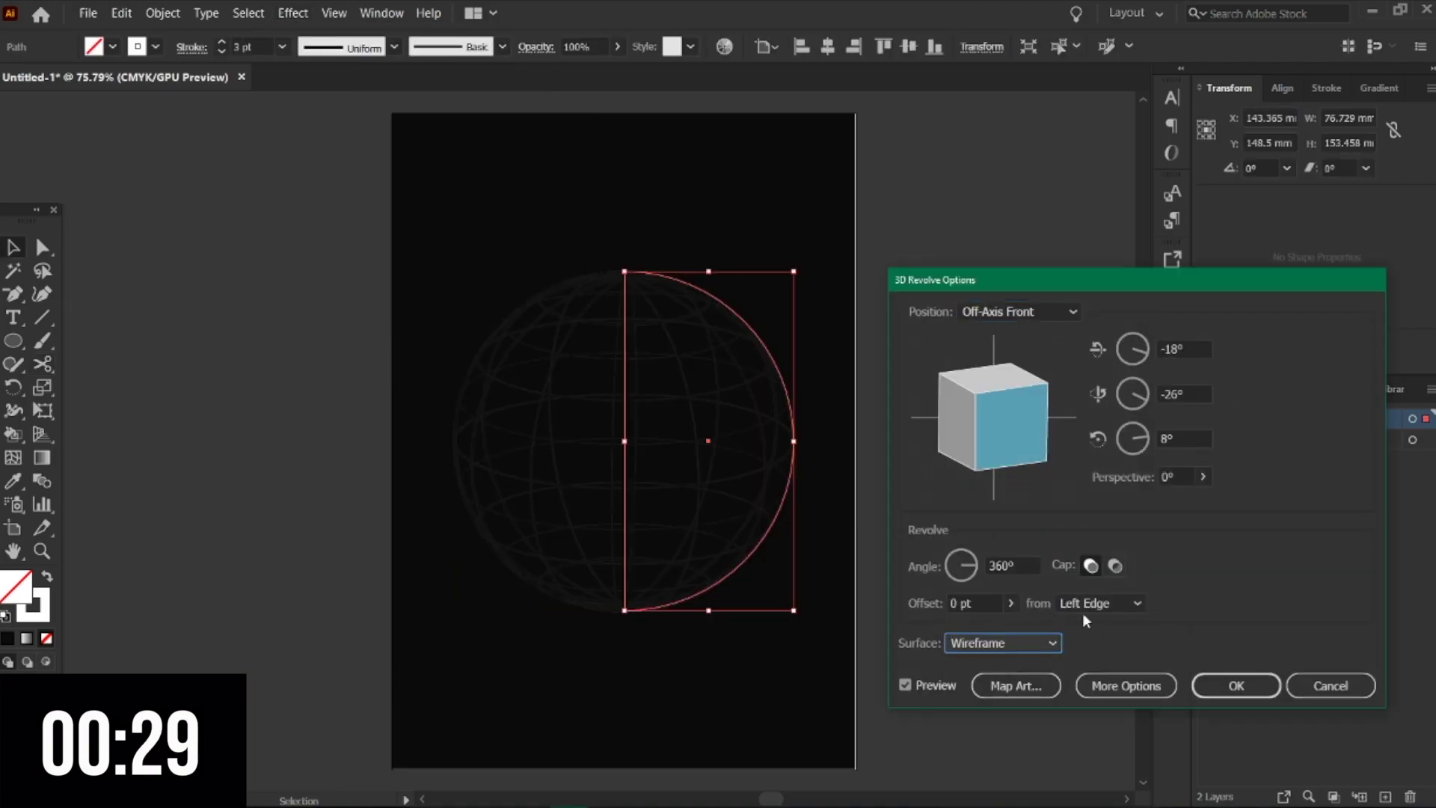
key("Return")
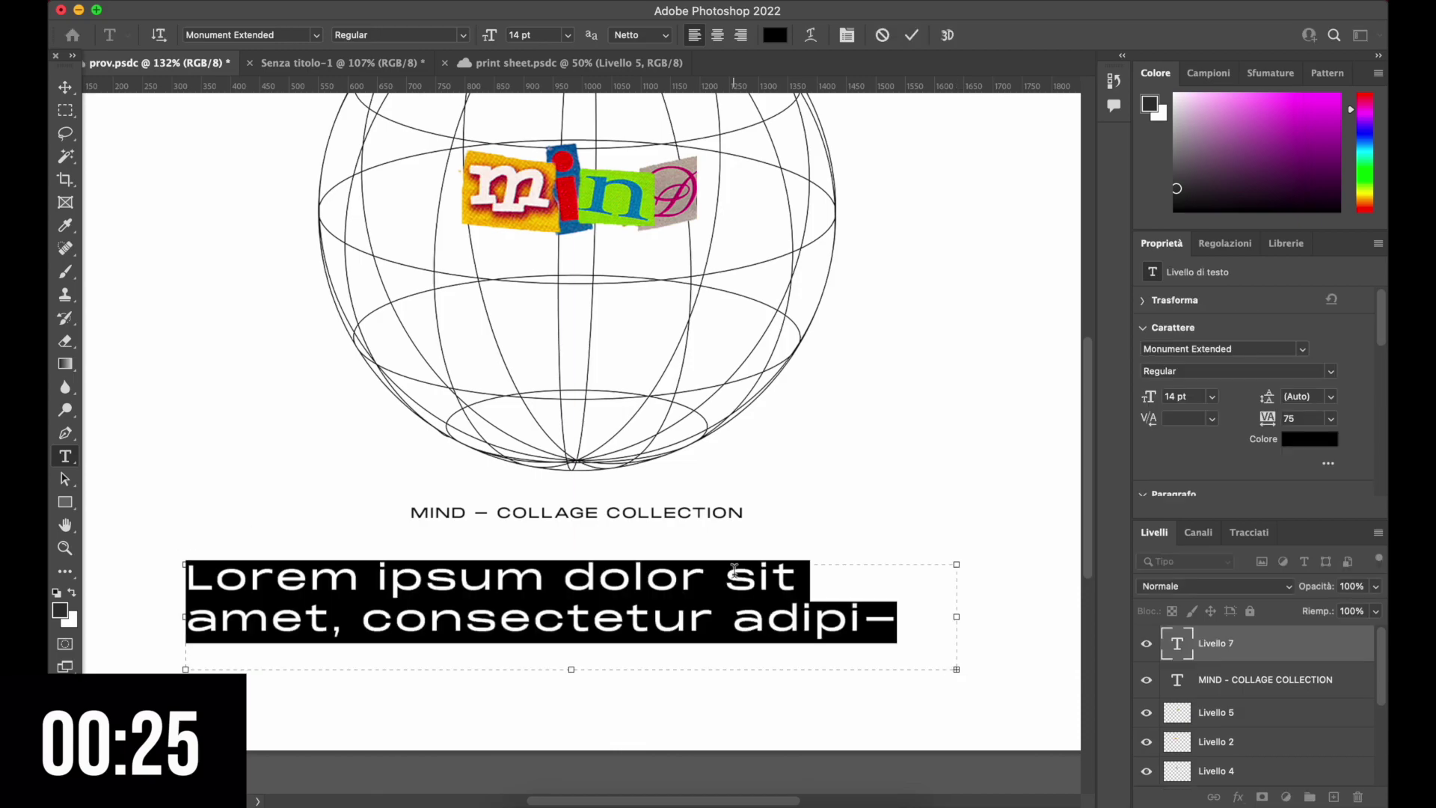
- Paste the collage definition paragraph over the placeholder body text
type("Collage is a technique of art creation, primarily used in the visual arts, but in music too, by which art results from an assemblage of different forms, thus creating a new whole.")
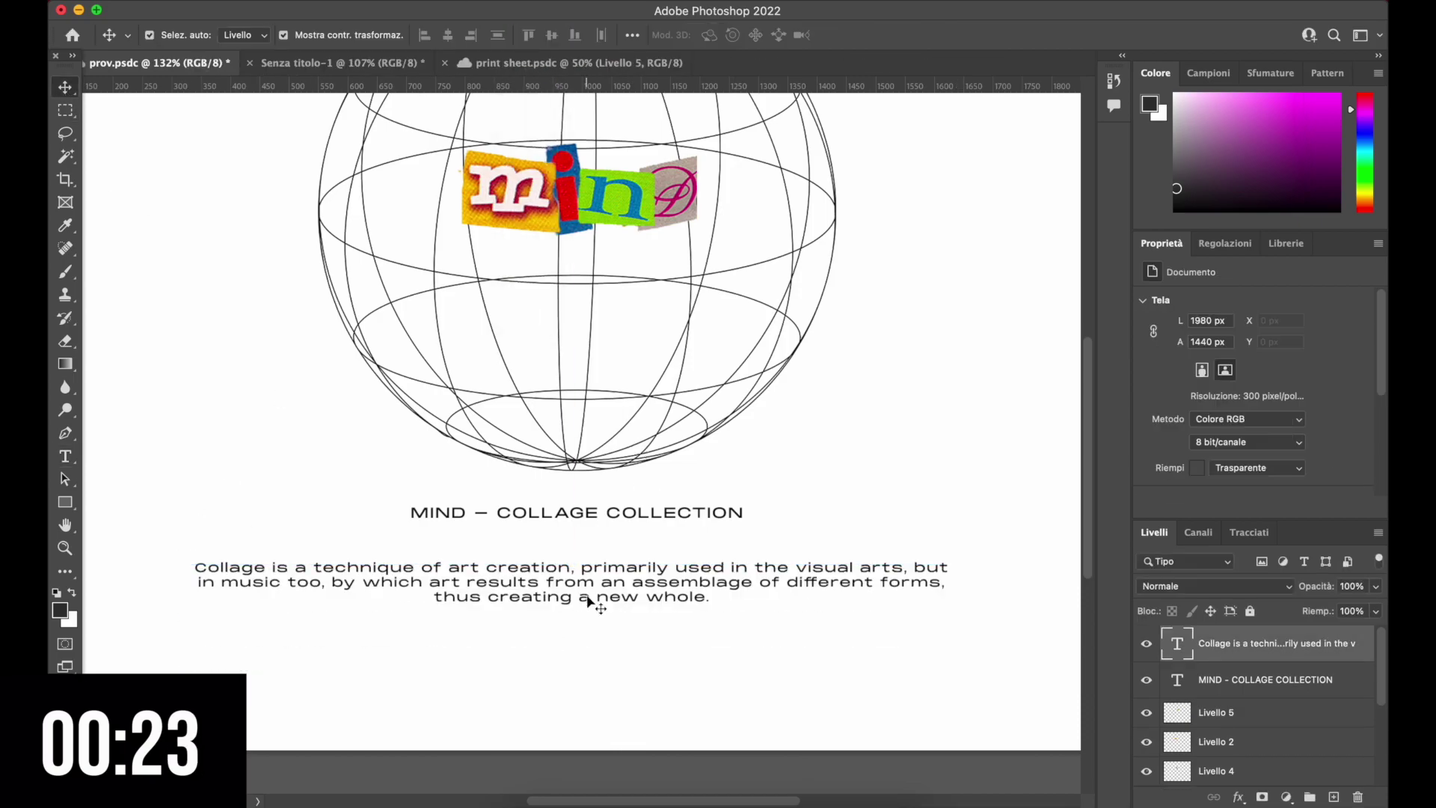
left_click(317, 35)
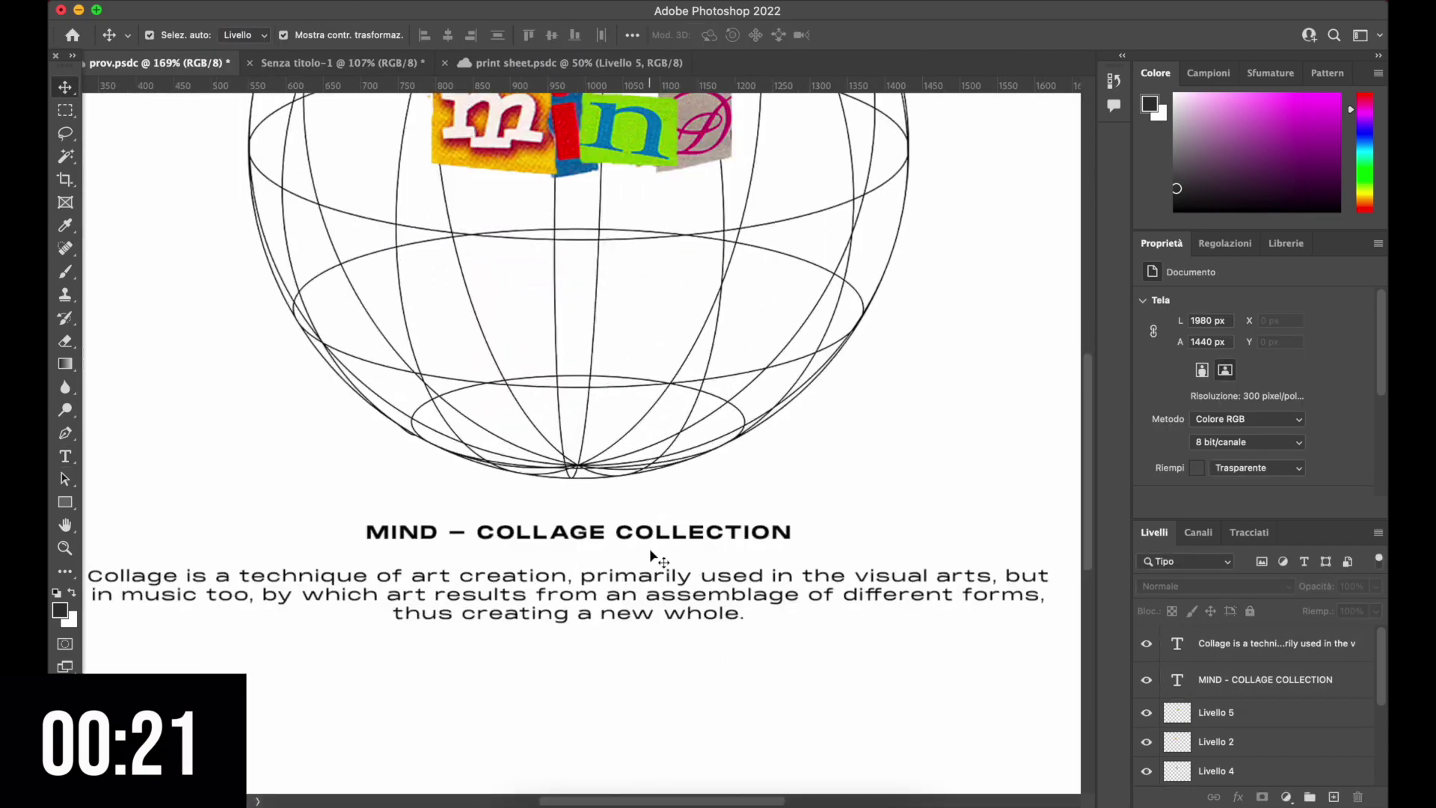